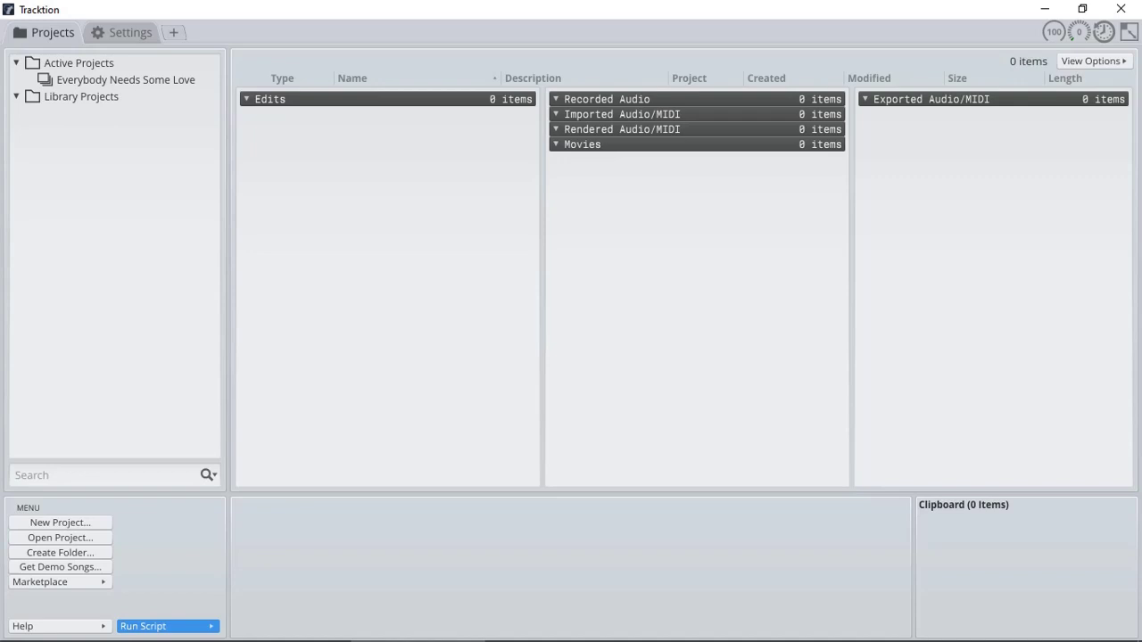
Show the T7 Projects folder in Explorer, listing both project folders including 'Everybody Needs Some Love'
{"action": "left_click", "coordinate": [125, 80]}
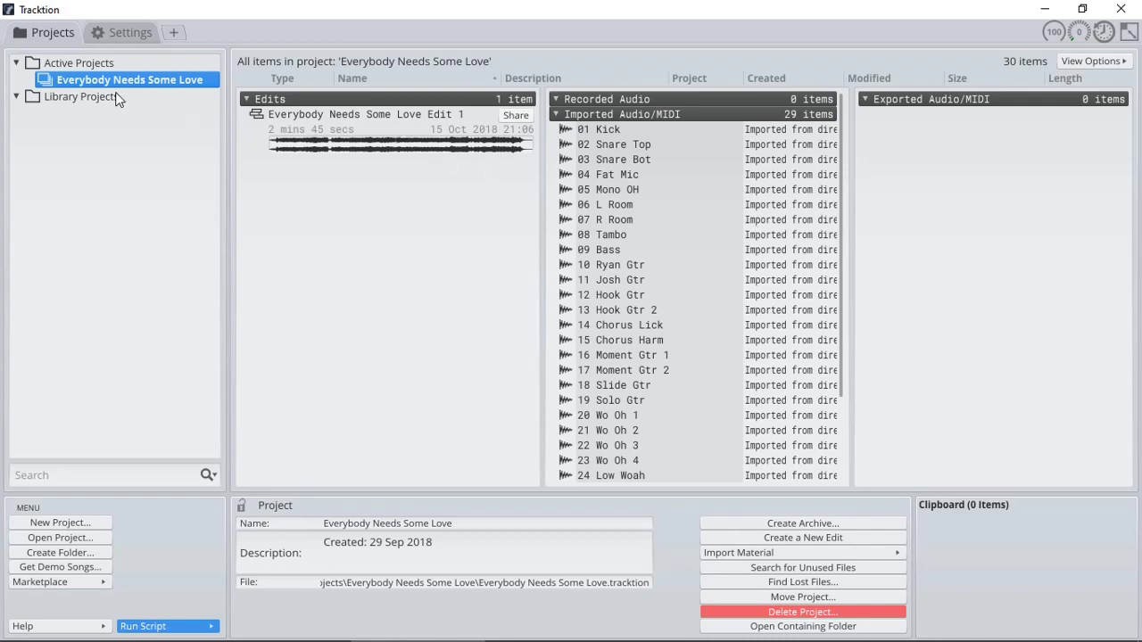
{"action": "left_click", "coordinate": [79, 64]}
{"action": "left_click", "coordinate": [83, 79]}
{"action": "scroll", "coordinate": [671, 285], "scroll_direction": "down", "scroll_amount": 3}
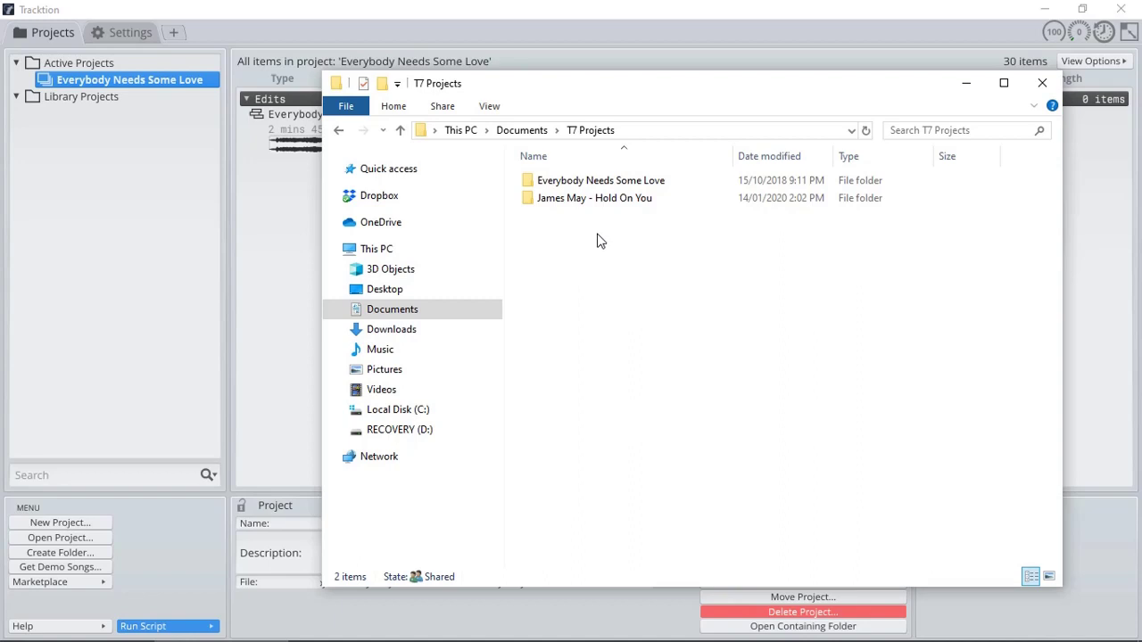
Open the James May - Hold On You folder and read Readme.txt (9 WAVs, 24-bit/44.1kHz, 129bpm)
{"action": "double_click", "coordinate": [568, 204]}
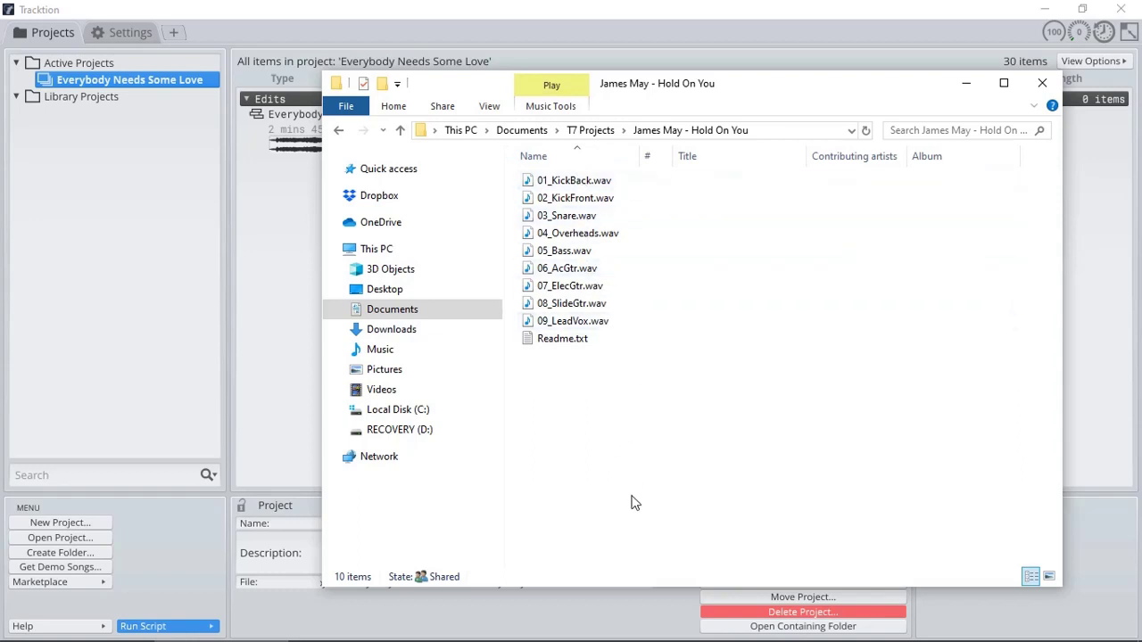
{"action": "double_click", "coordinate": [562, 338]}
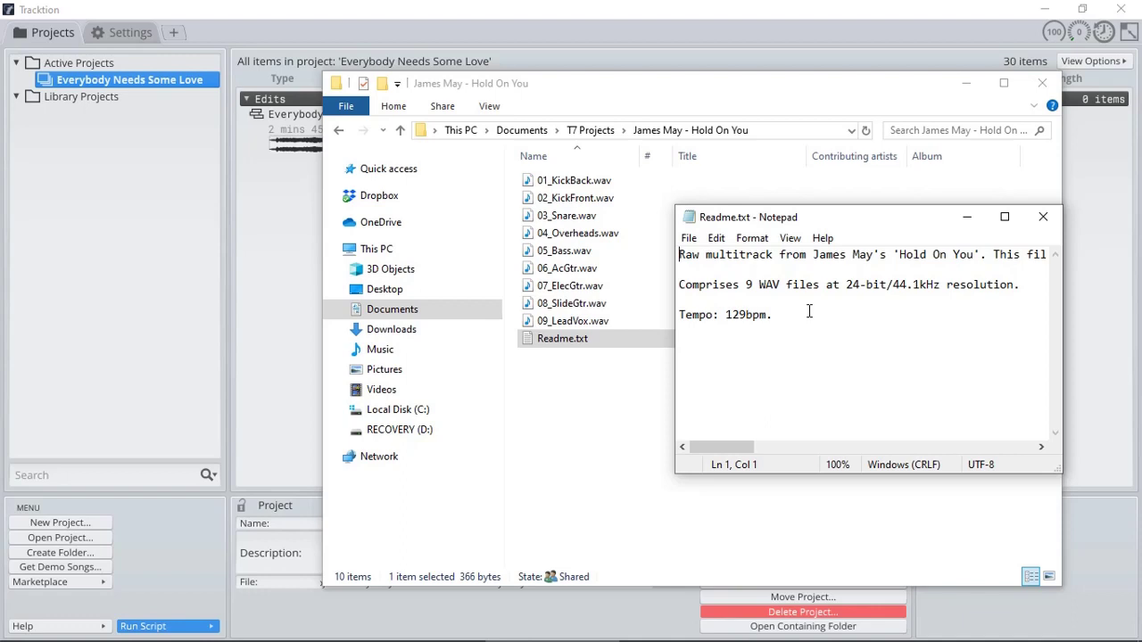
Close the Readme and create project 'James May - Hold On You' under Active Projects, using the existing stems folder
{"action": "key", "text": "alt+F4"}
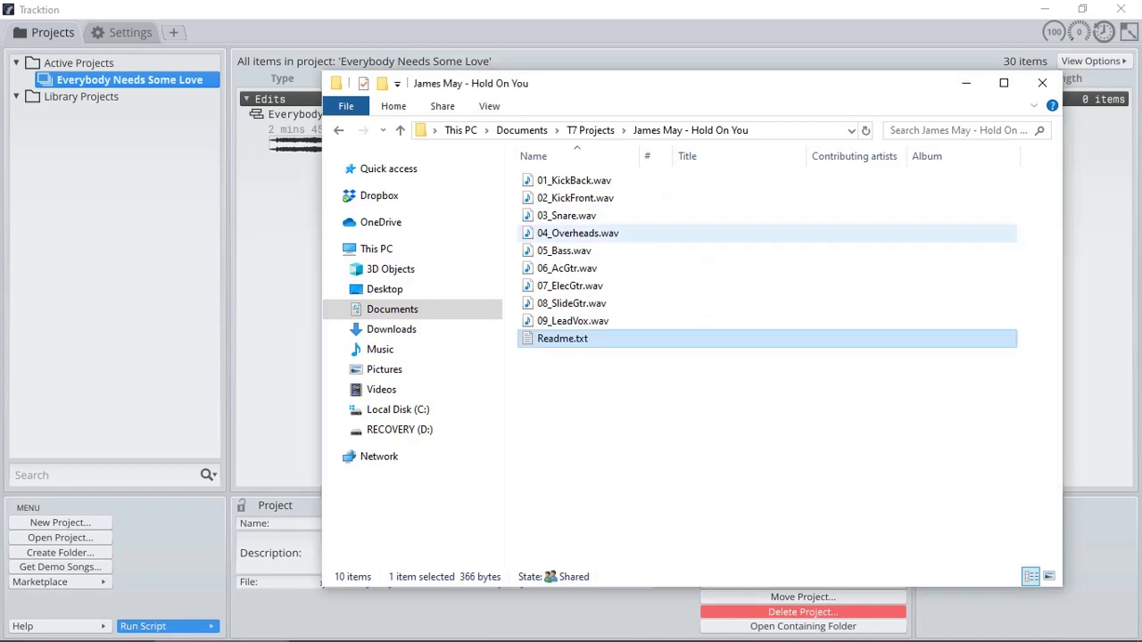
{"action": "left_click", "coordinate": [97, 62]}
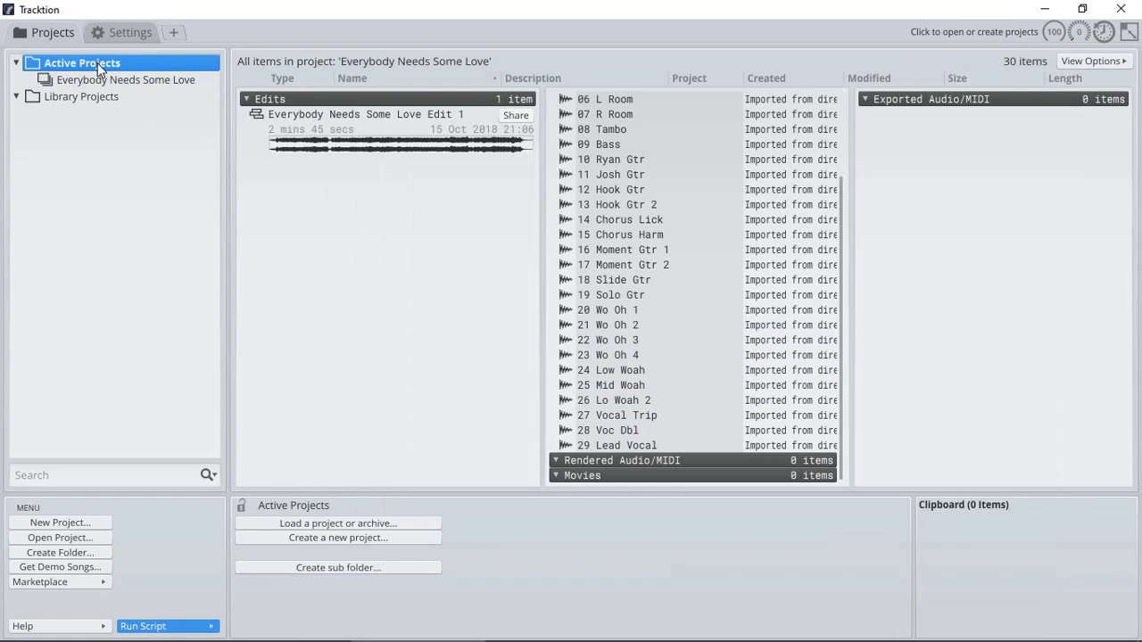
{"action": "left_click", "coordinate": [50, 530]}
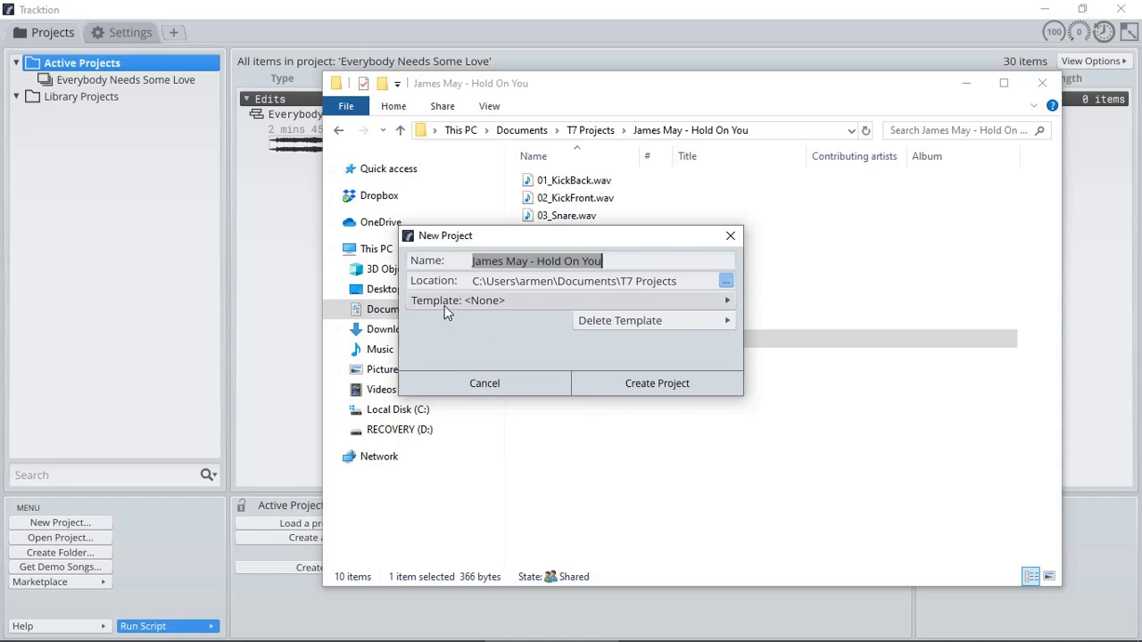
{"action": "left_click", "coordinate": [655, 387]}
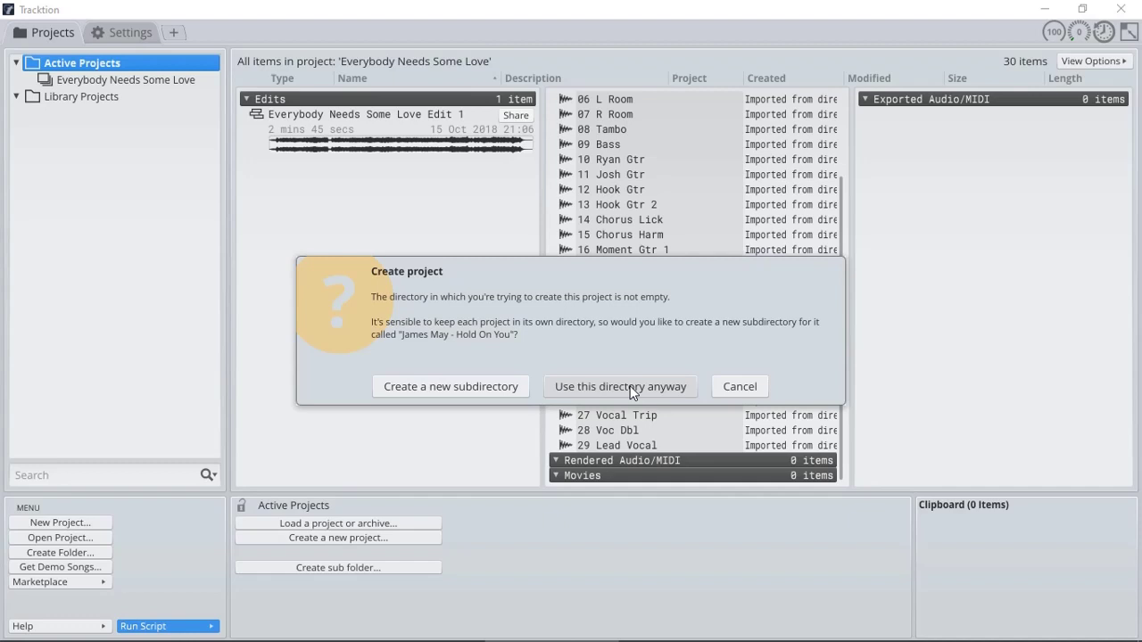
{"action": "left_click", "coordinate": [629, 387]}
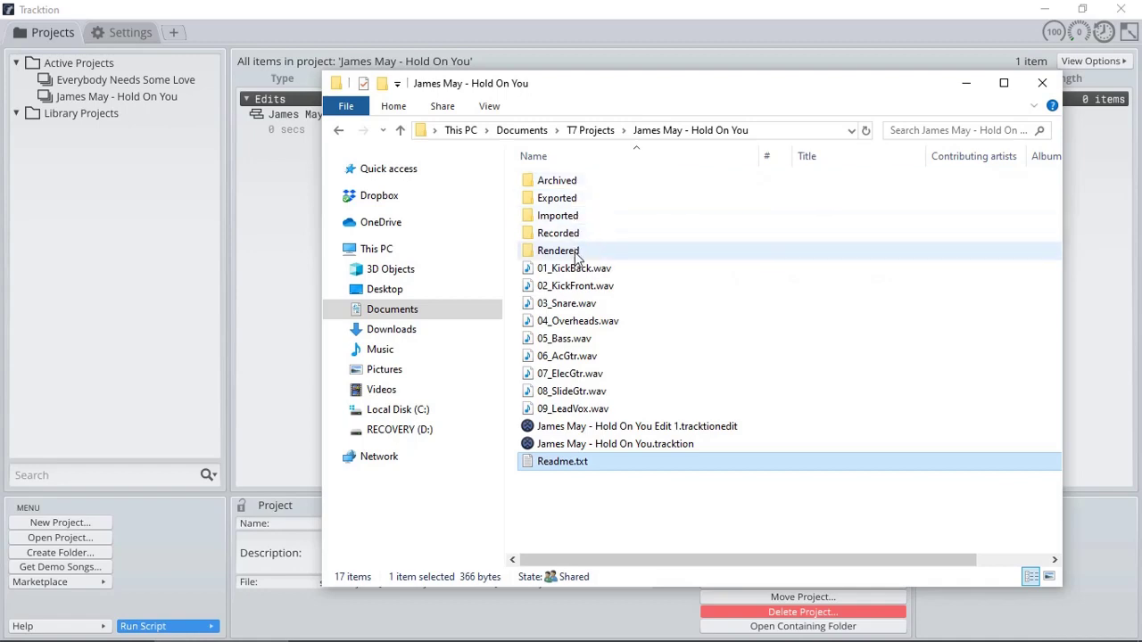
Open James May - Hold On You.tracktion from Explorer so Tracktion lists its default edit
{"action": "double_click", "coordinate": [599, 427]}
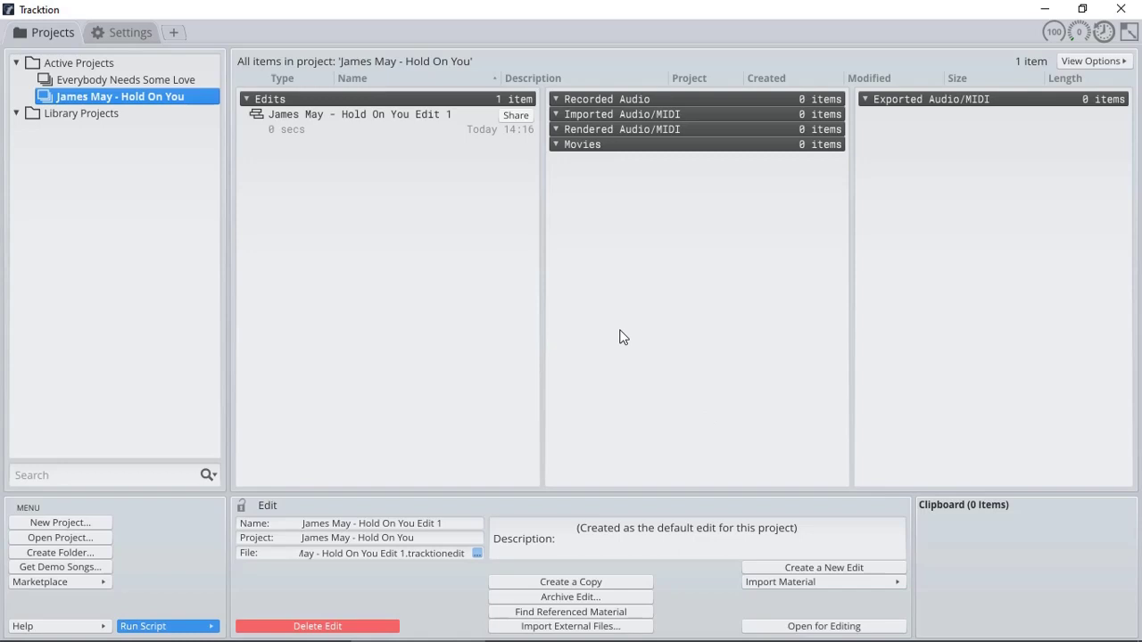
Open Edit 1 and set its tempo to 129 BPM
{"action": "left_click", "coordinate": [328, 125]}
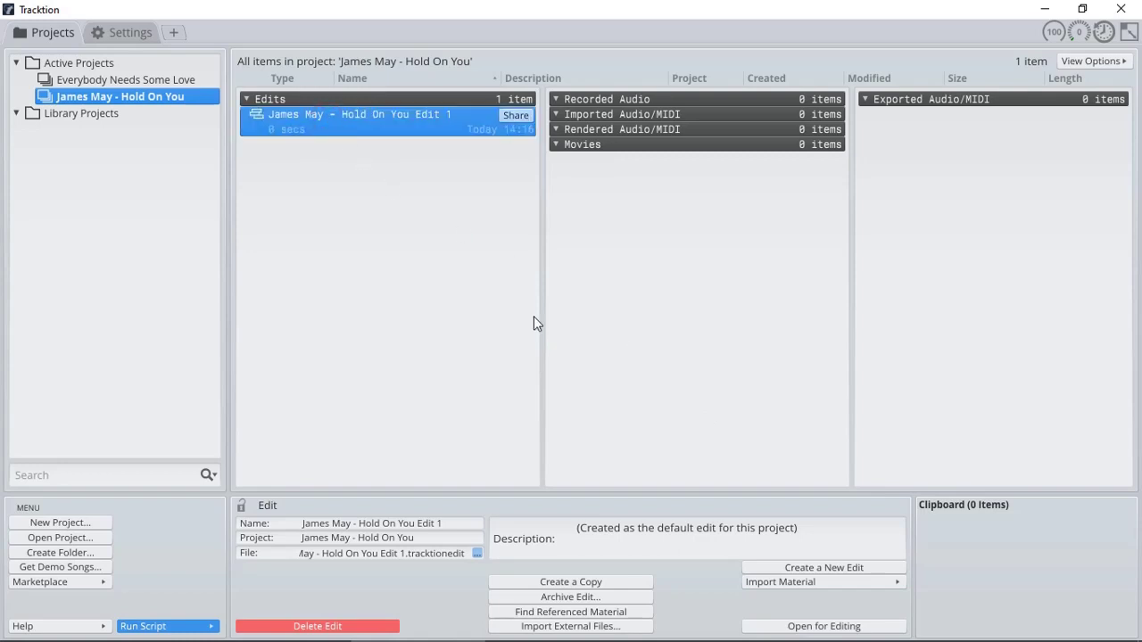
{"action": "double_click", "coordinate": [354, 130]}
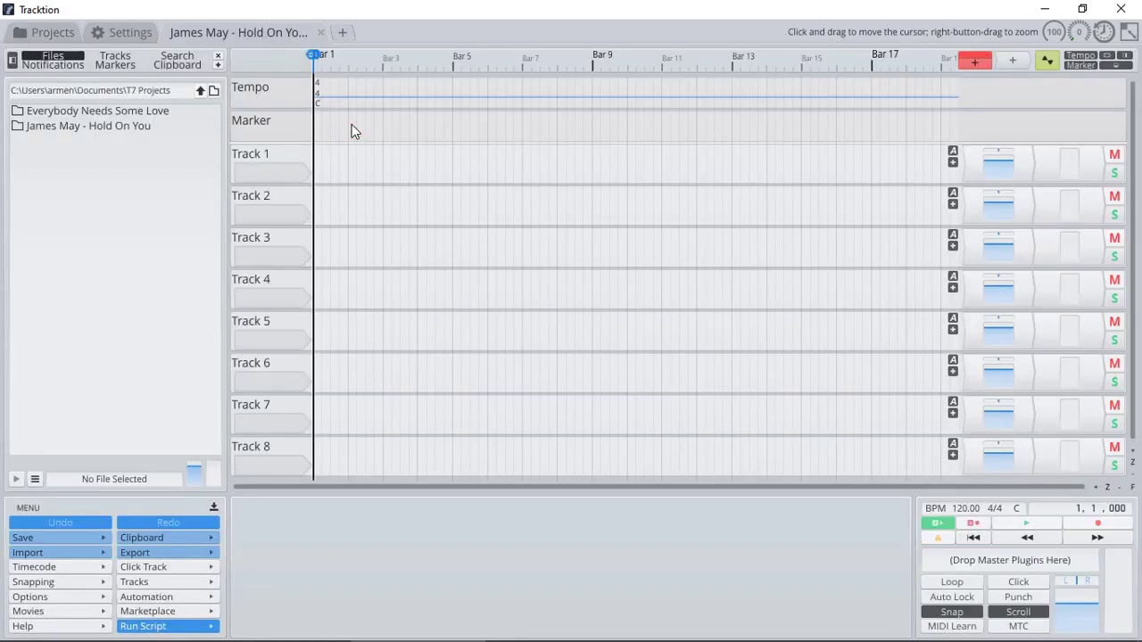
{"action": "left_click", "coordinate": [951, 508]}
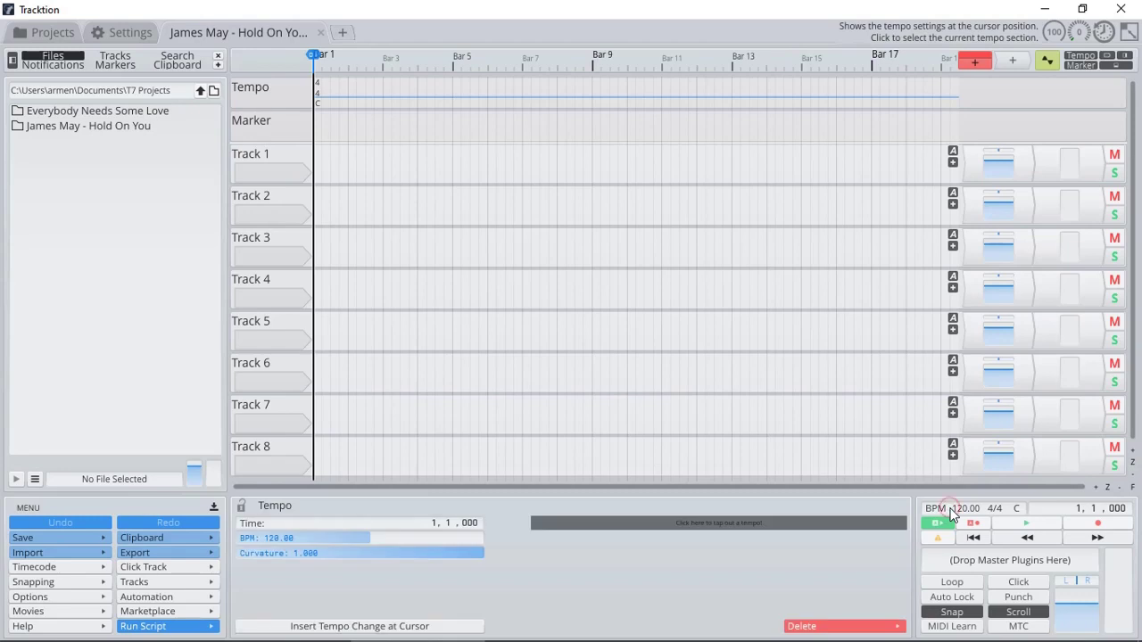
{"action": "left_click", "coordinate": [270, 540]}
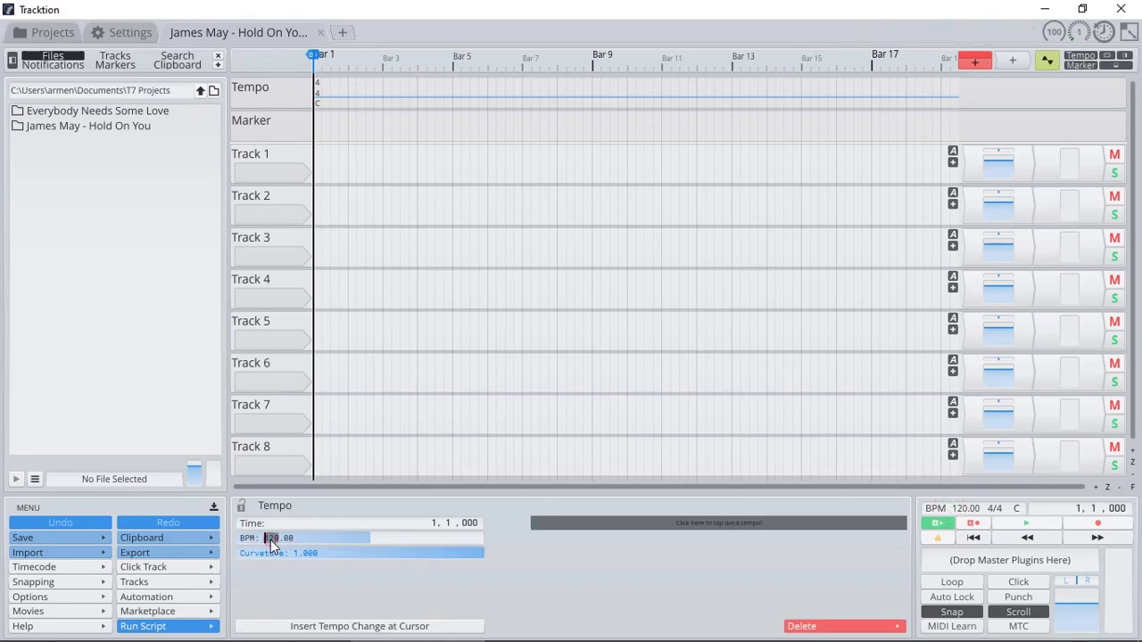
{"action": "type", "text": "129"}
{"action": "key", "text": "Return"}
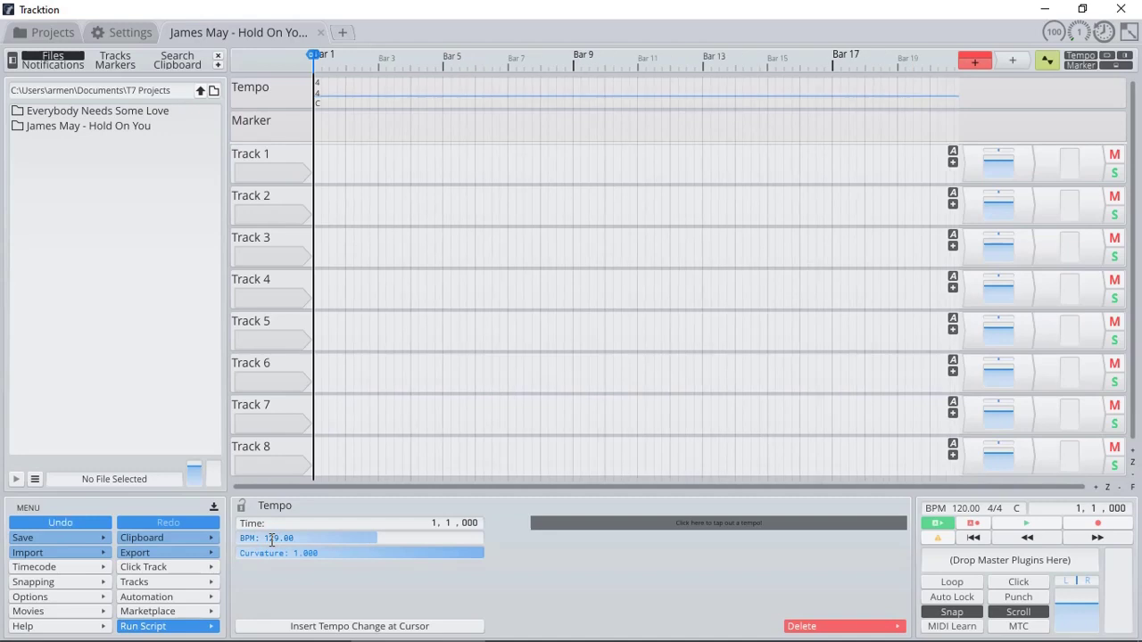
Save the edit
{"action": "left_click", "coordinate": [23, 541]}
{"action": "left_click", "coordinate": [59, 440]}
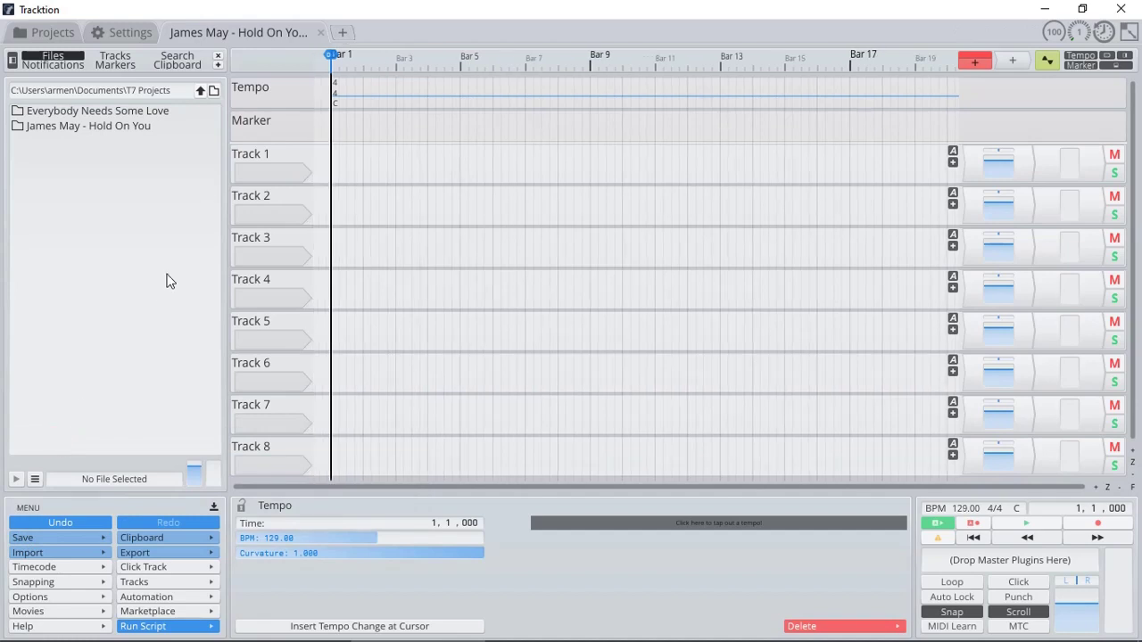
{"action": "scroll", "coordinate": [678, 303], "scroll_direction": "down", "scroll_amount": 1}
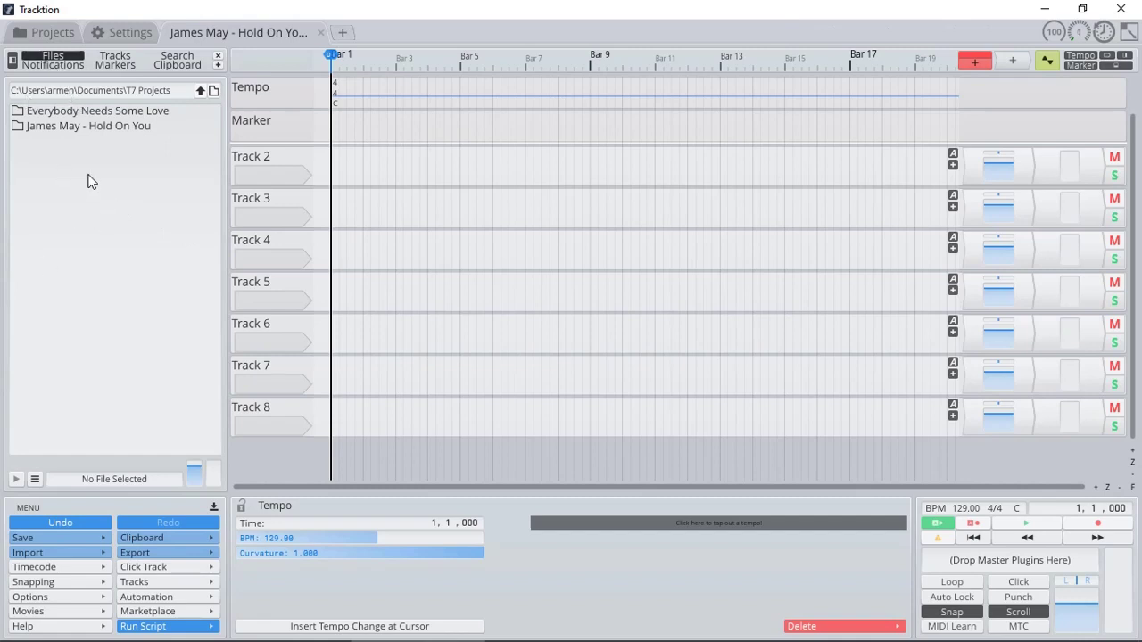
Browse the side Files pane into the James May - Hold On You folder to list its nine WAV stems
{"action": "left_click", "coordinate": [13, 59]}
{"action": "left_click", "coordinate": [13, 60]}
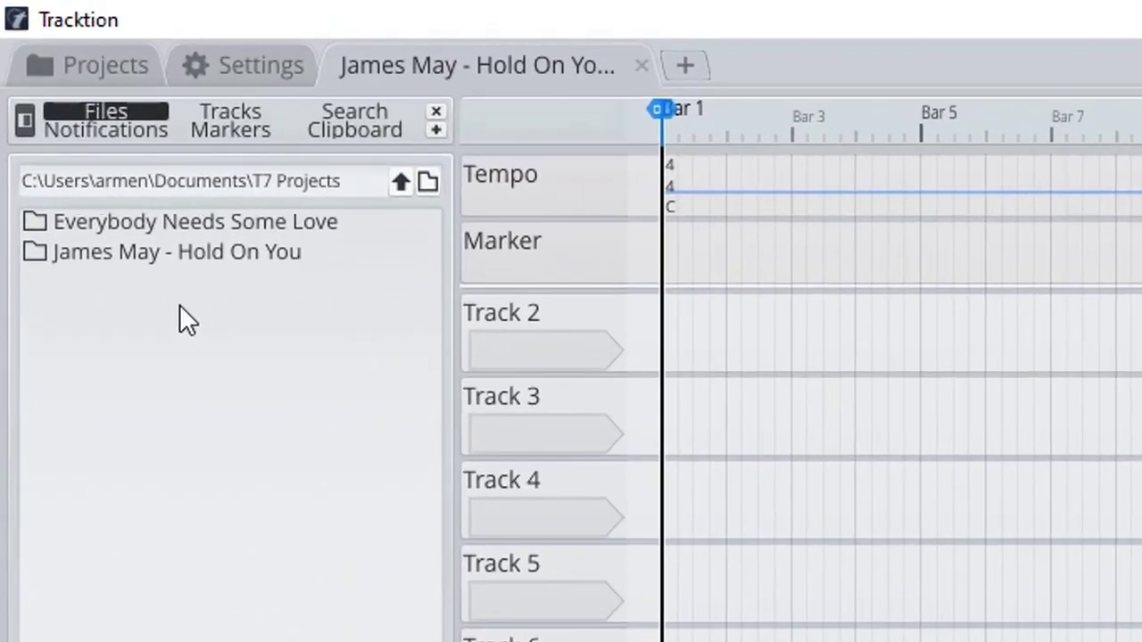
{"action": "double_click", "coordinate": [148, 252]}
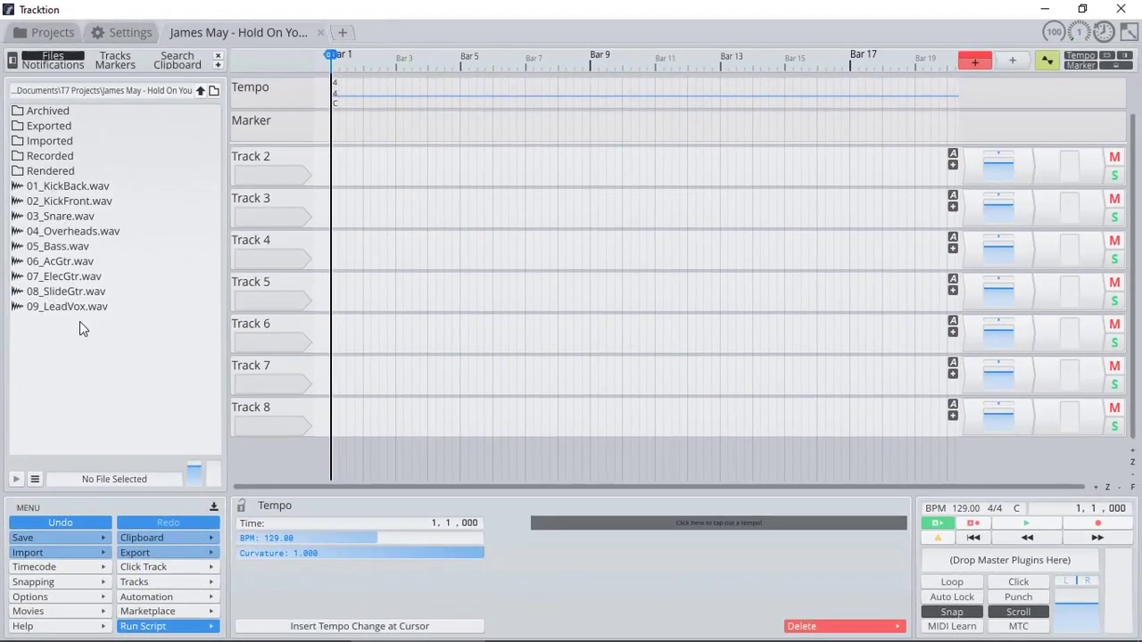
{"action": "left_click", "coordinate": [35, 187]}
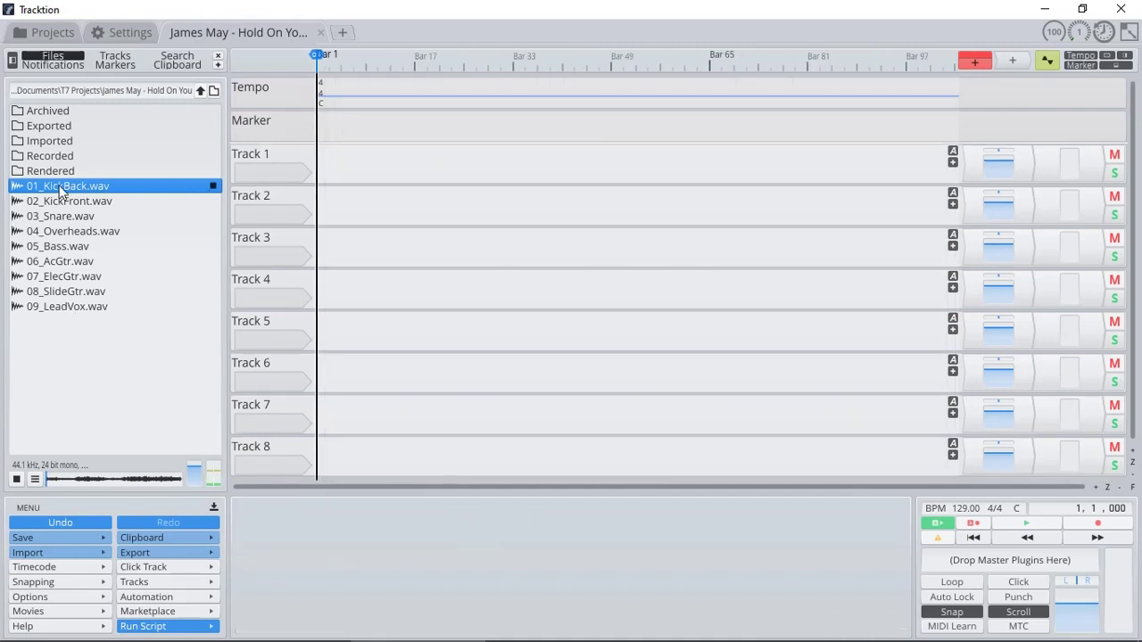
Place 01_KickBack, 02_KickFront and 03_Snare on Tracks 1–3 at bar 1
{"action": "left_click_drag", "start_coordinate": [61, 191], "coordinate": [320, 163]}
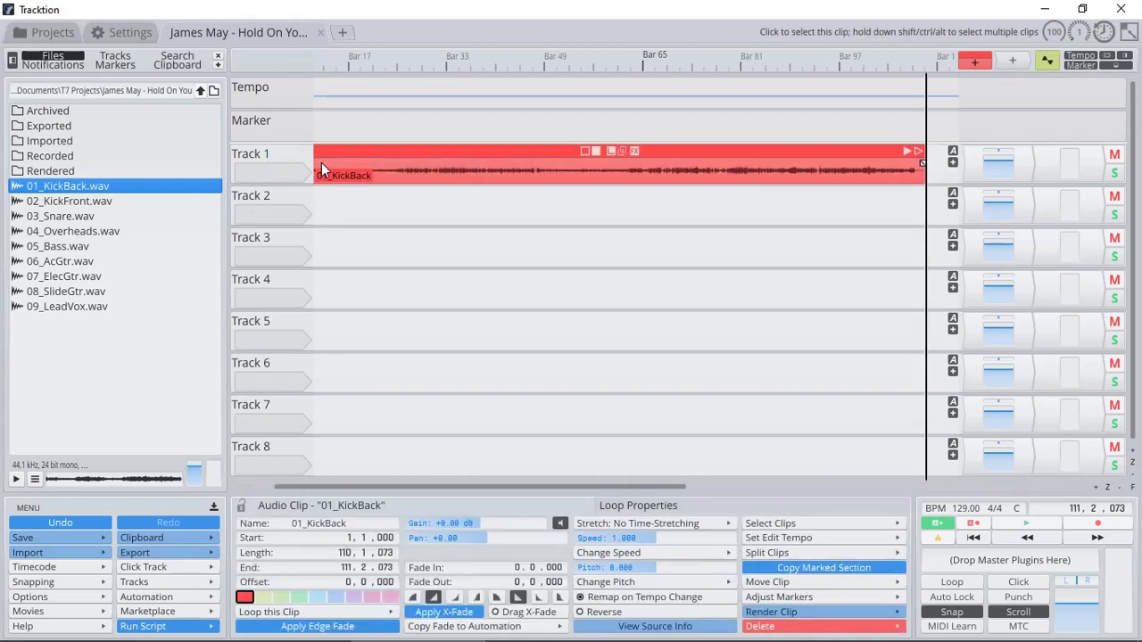
{"action": "left_click", "coordinate": [974, 537]}
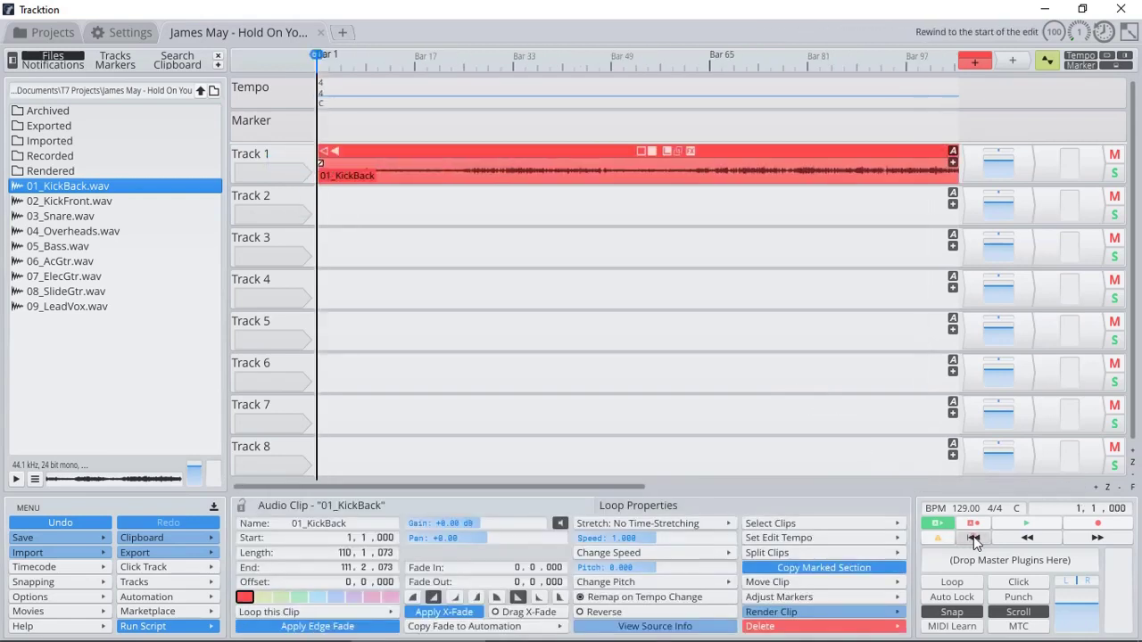
{"action": "left_click", "coordinate": [66, 202]}
{"action": "left_click_drag", "start_coordinate": [63, 201], "coordinate": [319, 212]}
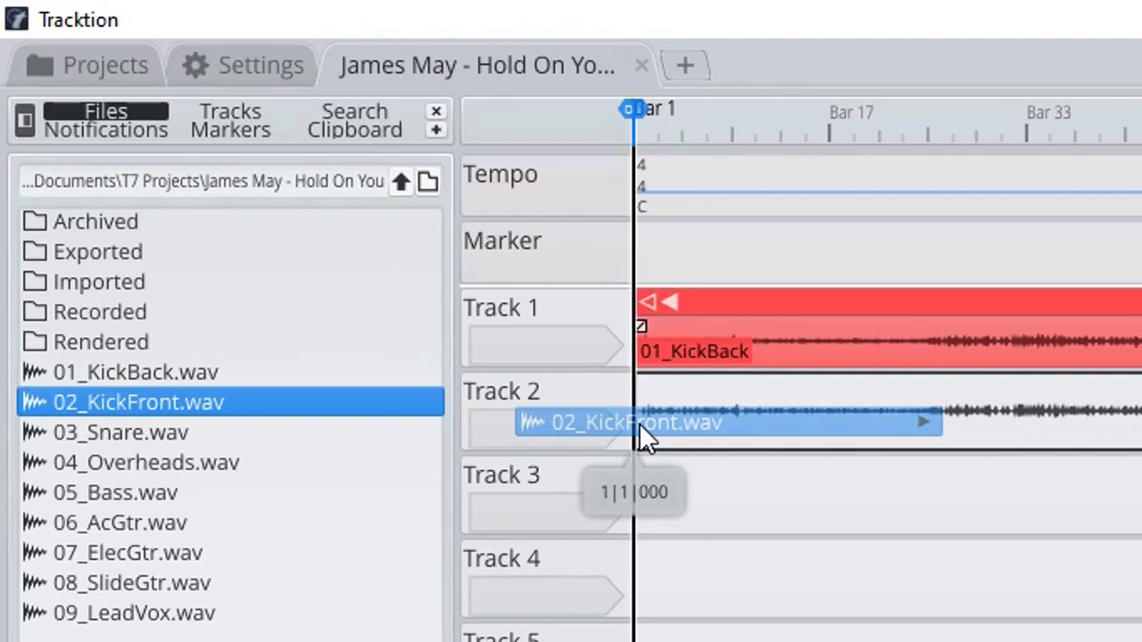
{"action": "left_click_drag", "start_coordinate": [638, 423], "coordinate": [638, 425]}
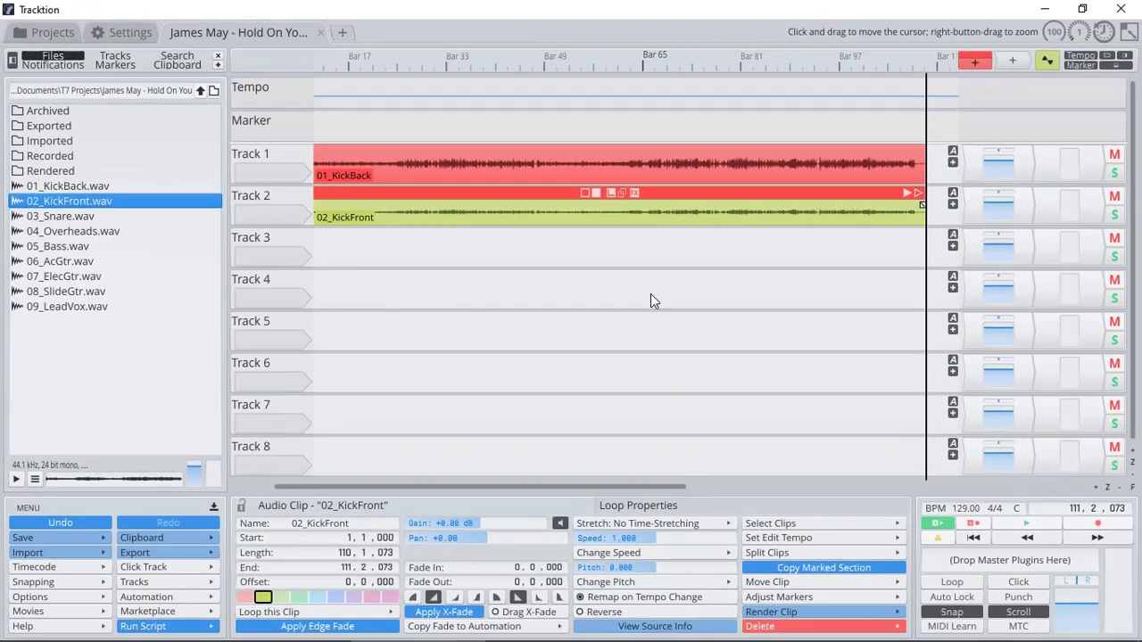
{"action": "scroll", "coordinate": [510, 271], "scroll_direction": "down", "scroll_amount": 3}
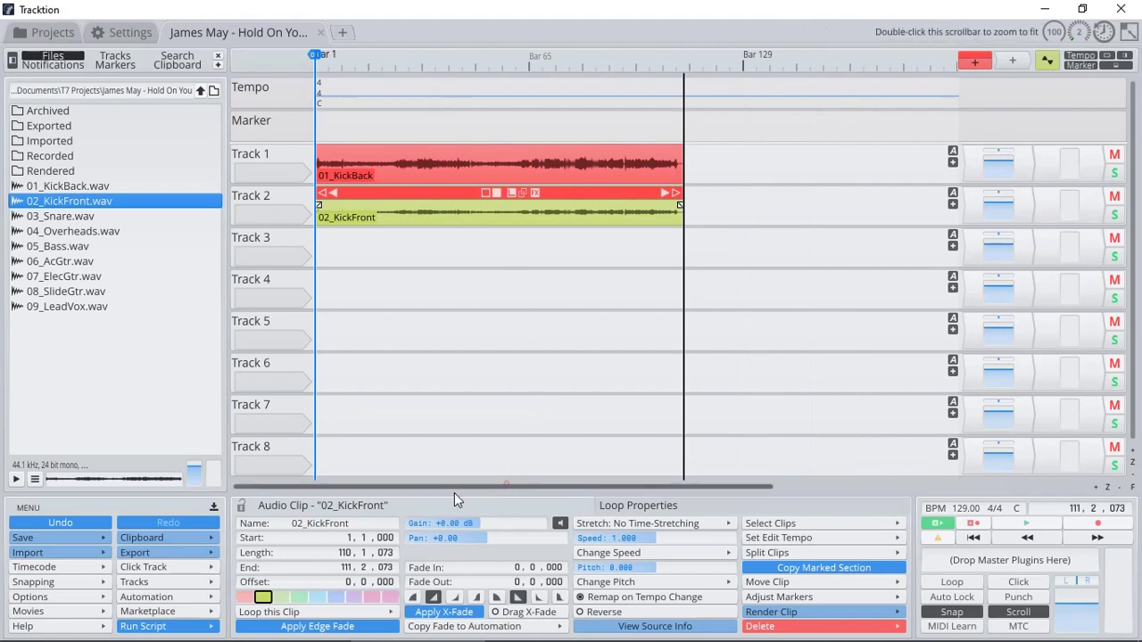
{"action": "left_click", "coordinate": [505, 482]}
{"action": "left_click", "coordinate": [973, 538]}
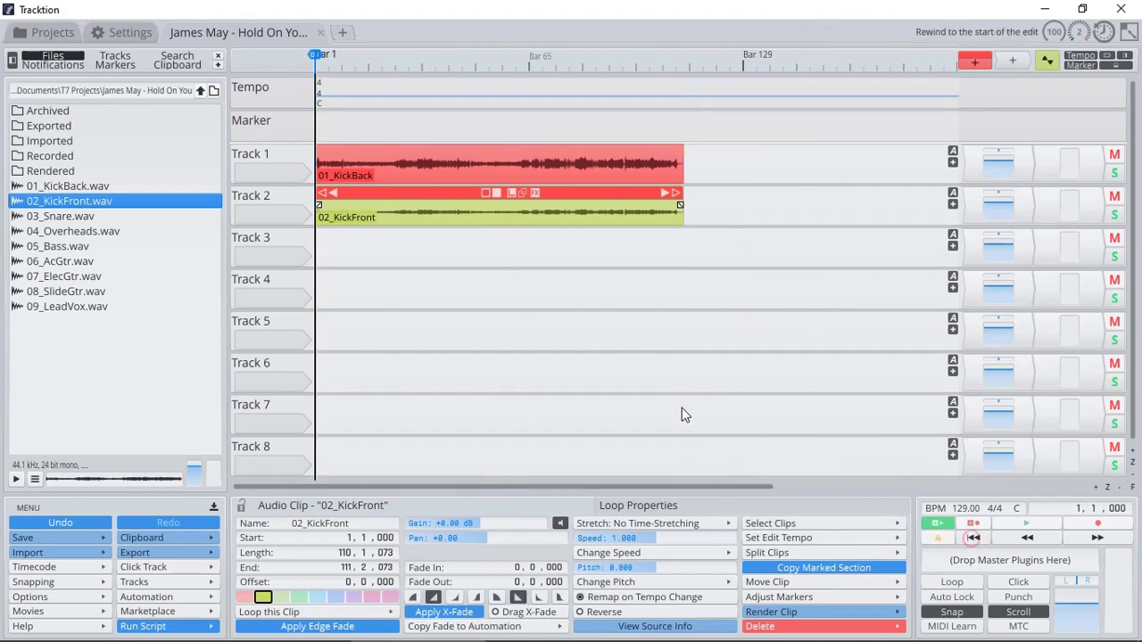
{"action": "left_click_drag", "start_coordinate": [55, 220], "coordinate": [321, 250]}
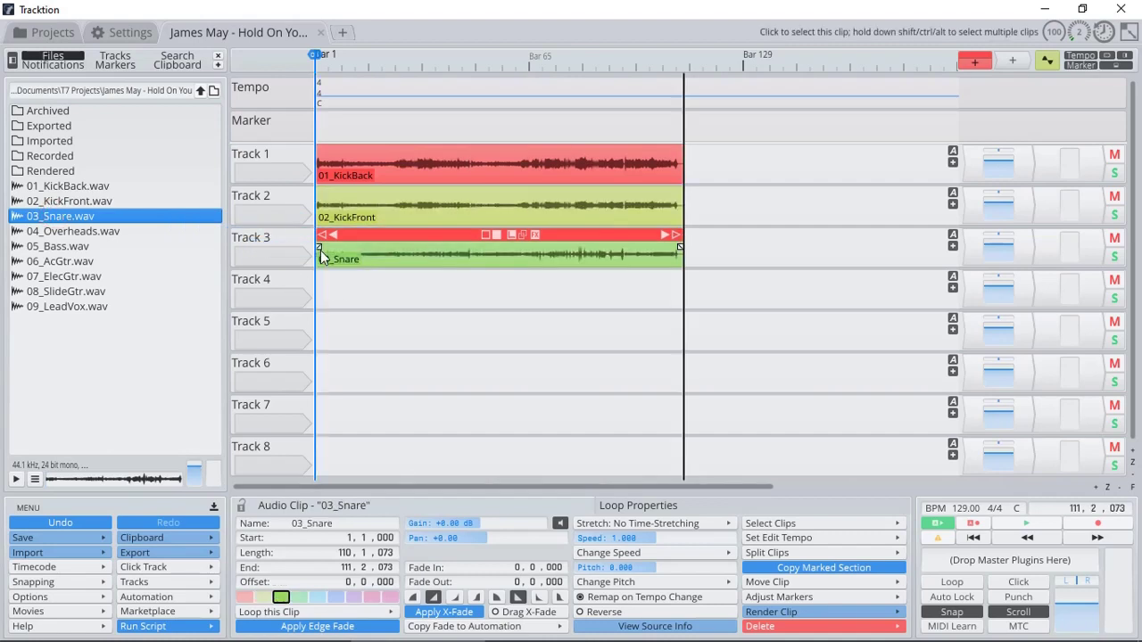
{"action": "left_click", "coordinate": [974, 539]}
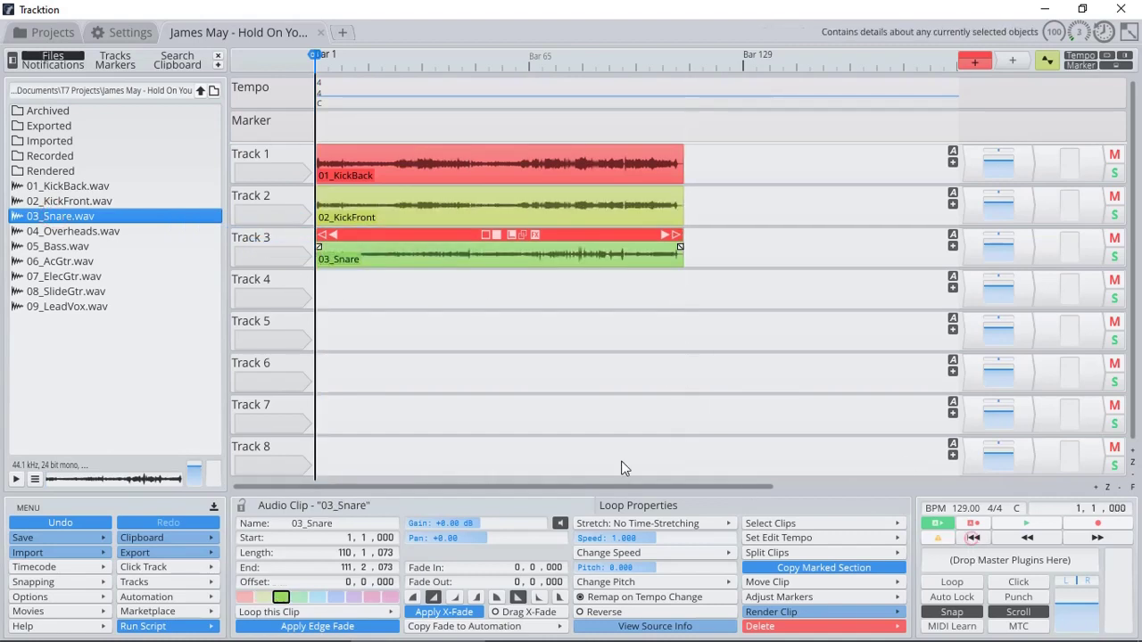
Place 04_Overheads, 05_Bass, 06_AcGtr, 07_ElecGtr and 08_SlideGtr on Tracks 4–8 at bar 1
{"action": "left_click_drag", "start_coordinate": [60, 236], "coordinate": [318, 293]}
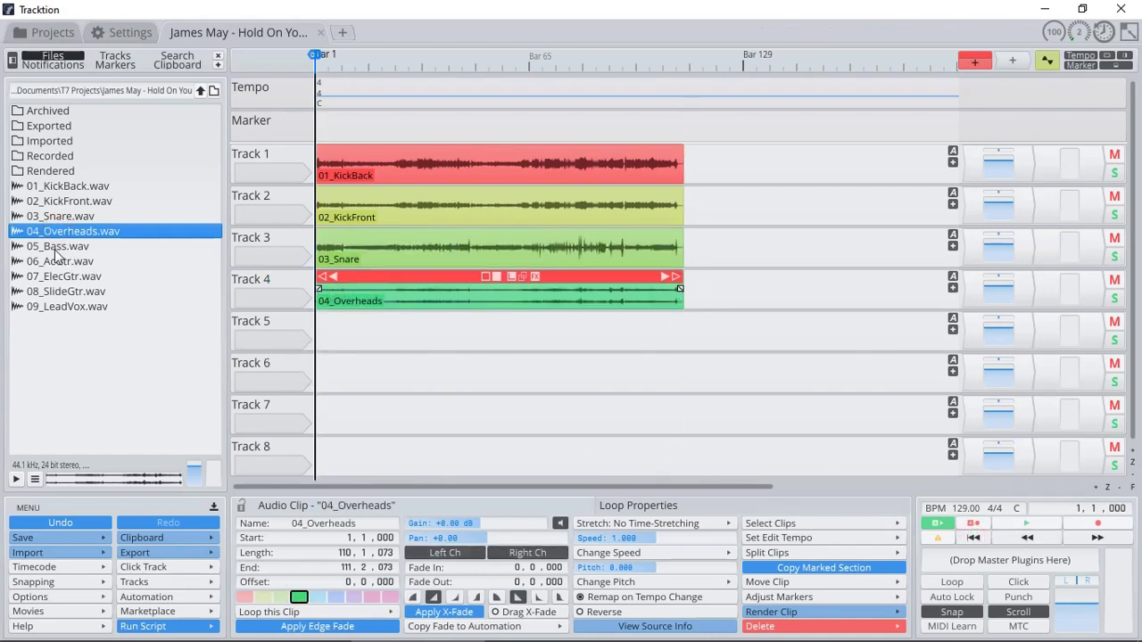
{"action": "left_click_drag", "start_coordinate": [69, 248], "coordinate": [307, 331]}
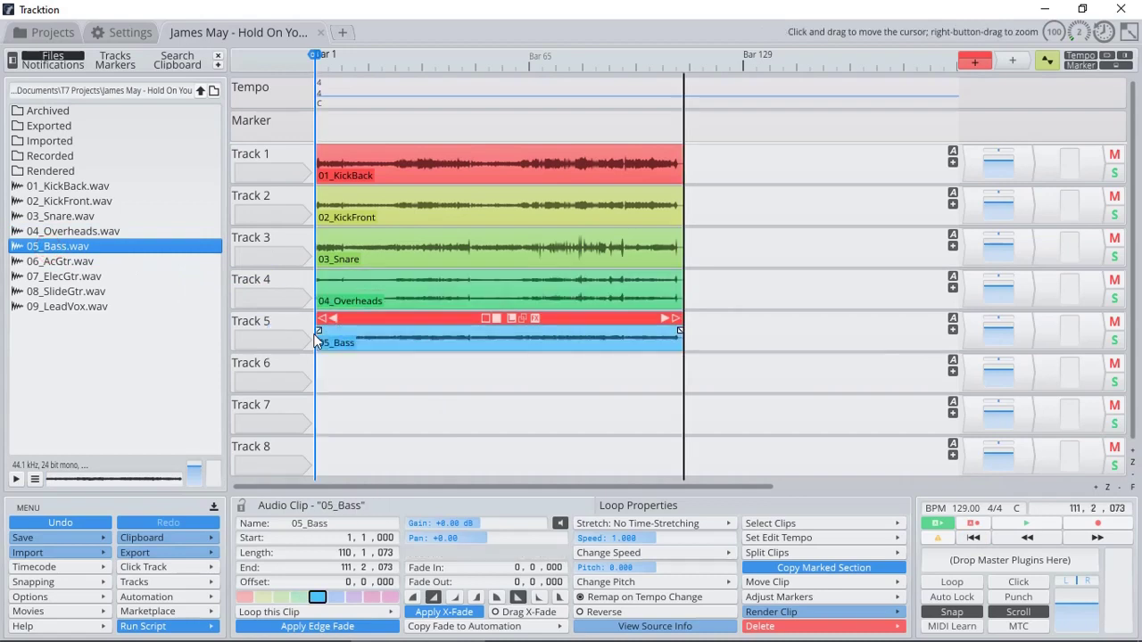
{"action": "left_click", "coordinate": [973, 538]}
{"action": "left_click_drag", "start_coordinate": [49, 272], "coordinate": [313, 379]}
{"action": "left_click_drag", "start_coordinate": [58, 277], "coordinate": [312, 420]}
{"action": "left_click", "coordinate": [972, 537]}
{"action": "left_click_drag", "start_coordinate": [63, 291], "coordinate": [319, 457]}
{"action": "scroll", "coordinate": [264, 397], "scroll_direction": "down", "scroll_amount": 1}
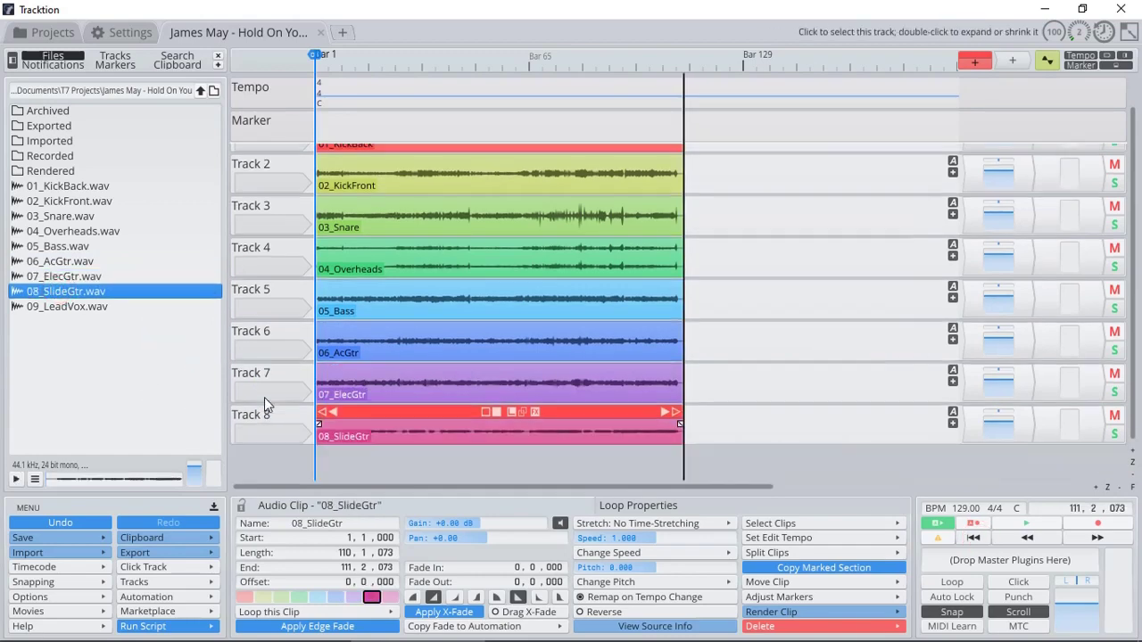
{"action": "left_click", "coordinate": [973, 537]}
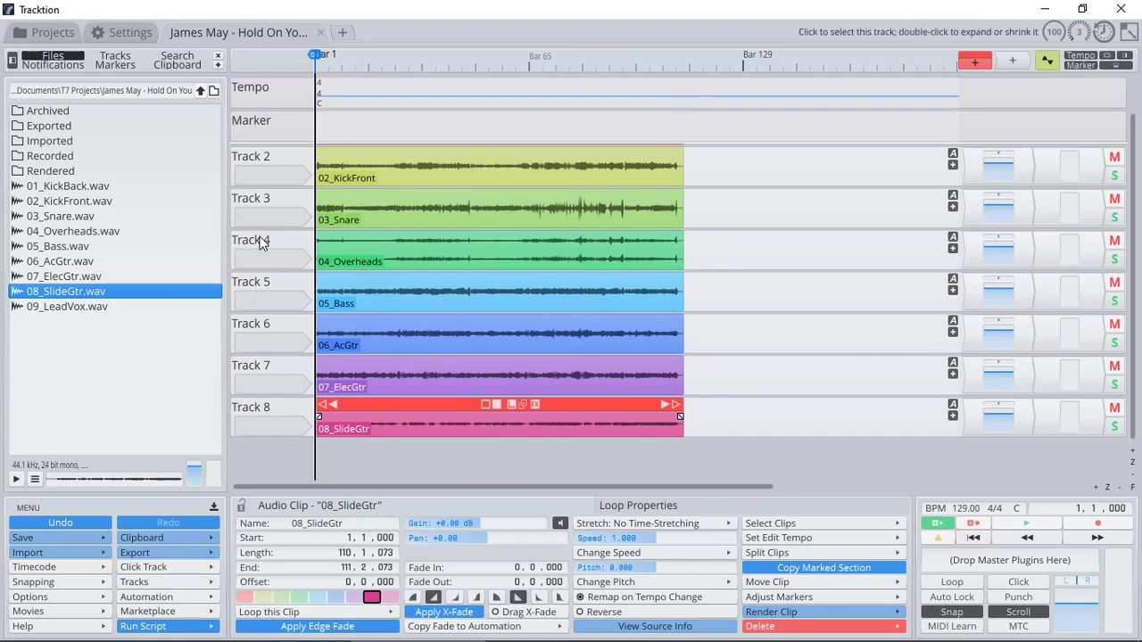
Drop 09_LeadVox.wav below Track 8 at bar 1, creating Track 9
{"action": "left_click", "coordinate": [50, 307]}
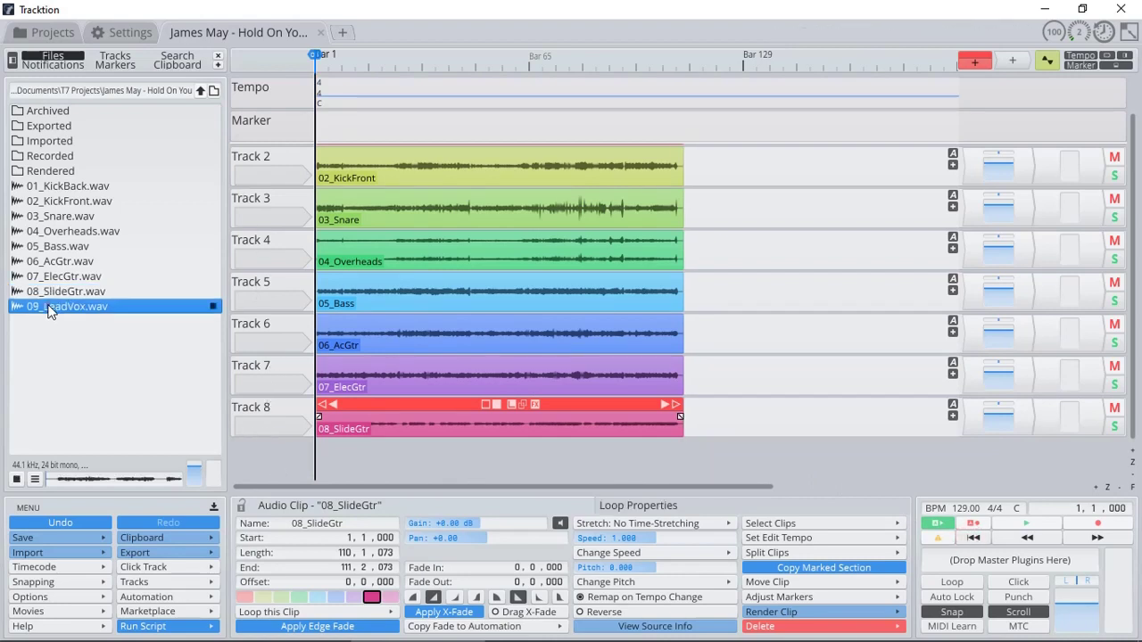
{"action": "left_click_drag", "start_coordinate": [53, 311], "coordinate": [319, 457]}
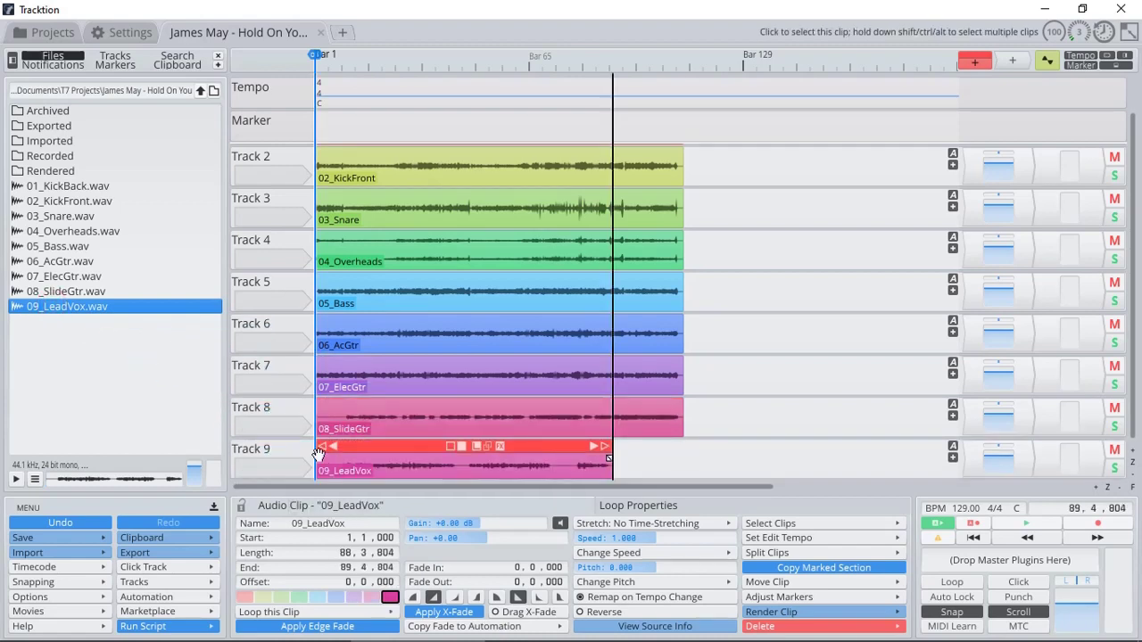
{"action": "scroll", "coordinate": [319, 454], "scroll_direction": "up", "scroll_amount": 1}
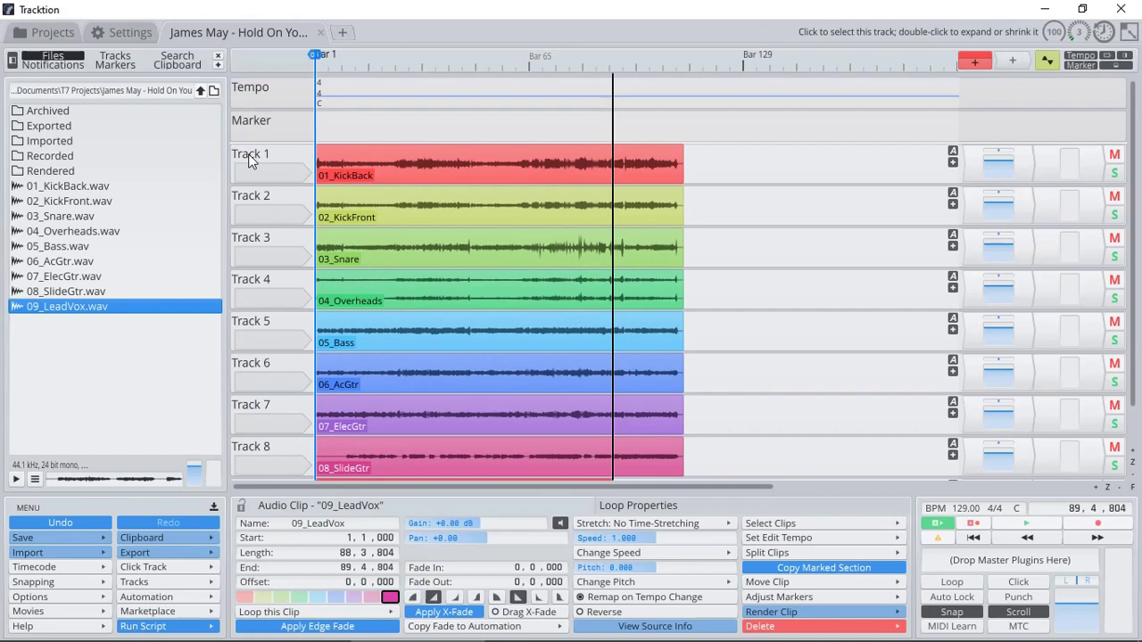
Rename the tracks after their stems, starting with Track 1 as 'Kick Back' in Track properties
{"action": "left_click", "coordinate": [285, 156]}
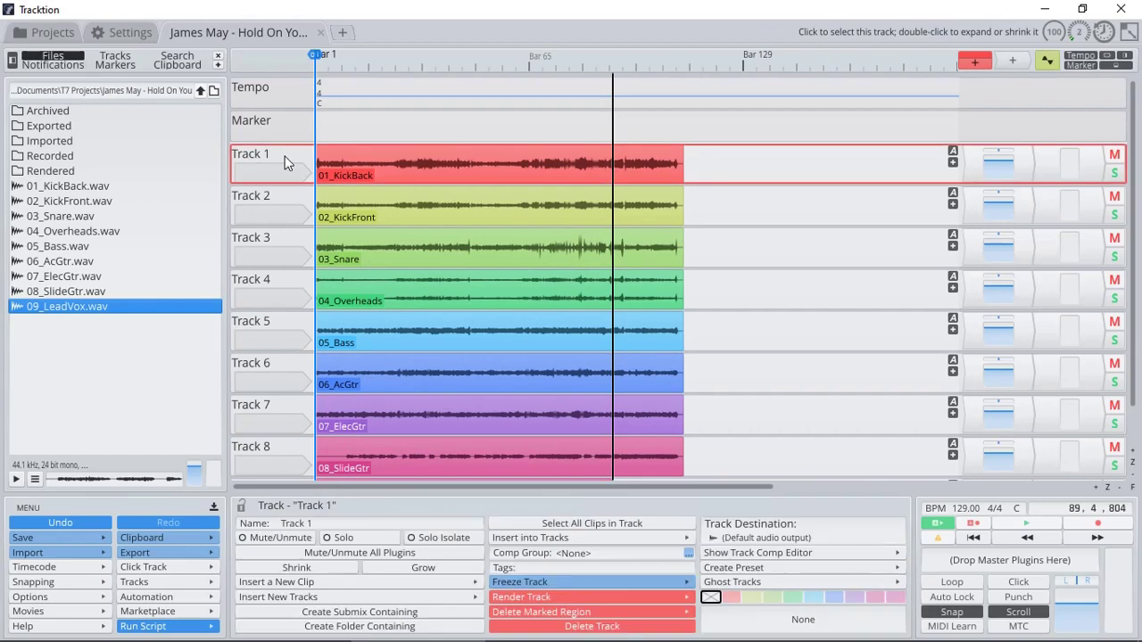
{"action": "left_click", "coordinate": [334, 518]}
{"action": "left_click_drag", "start_coordinate": [329, 523], "coordinate": [269, 526]}
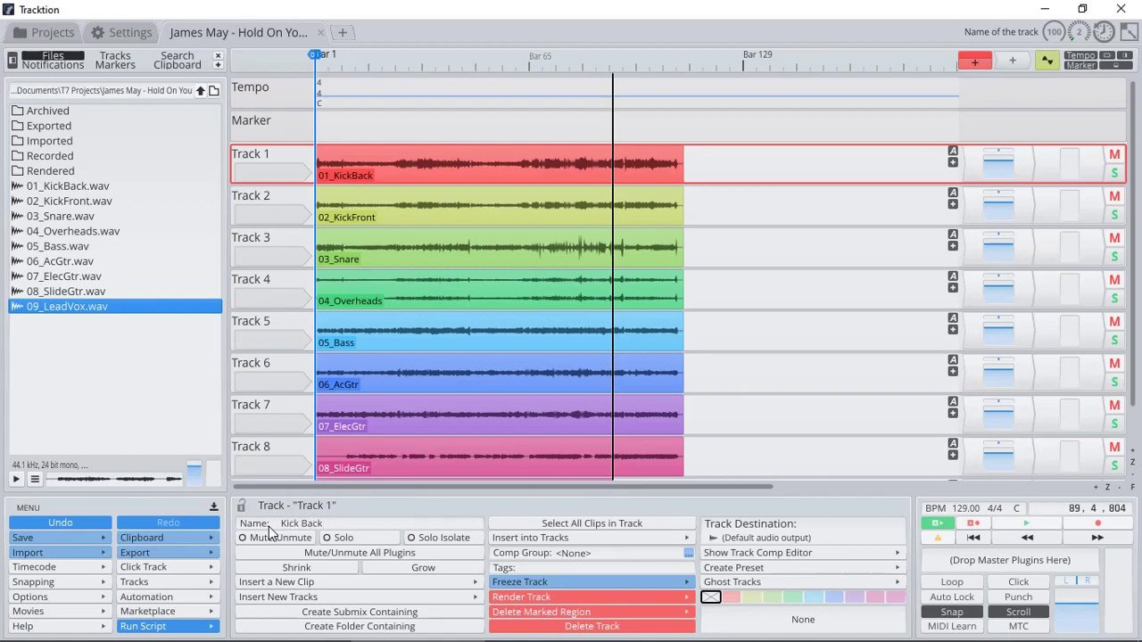
{"action": "key", "text": "Return"}
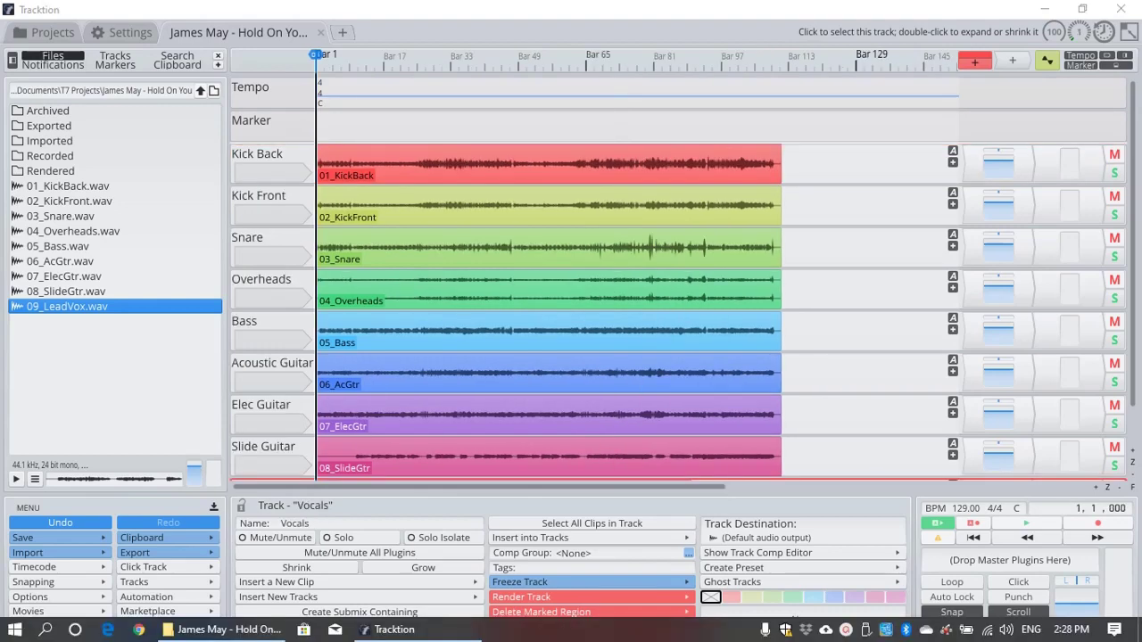
{"action": "scroll", "coordinate": [269, 366], "scroll_direction": "down", "scroll_amount": 2}
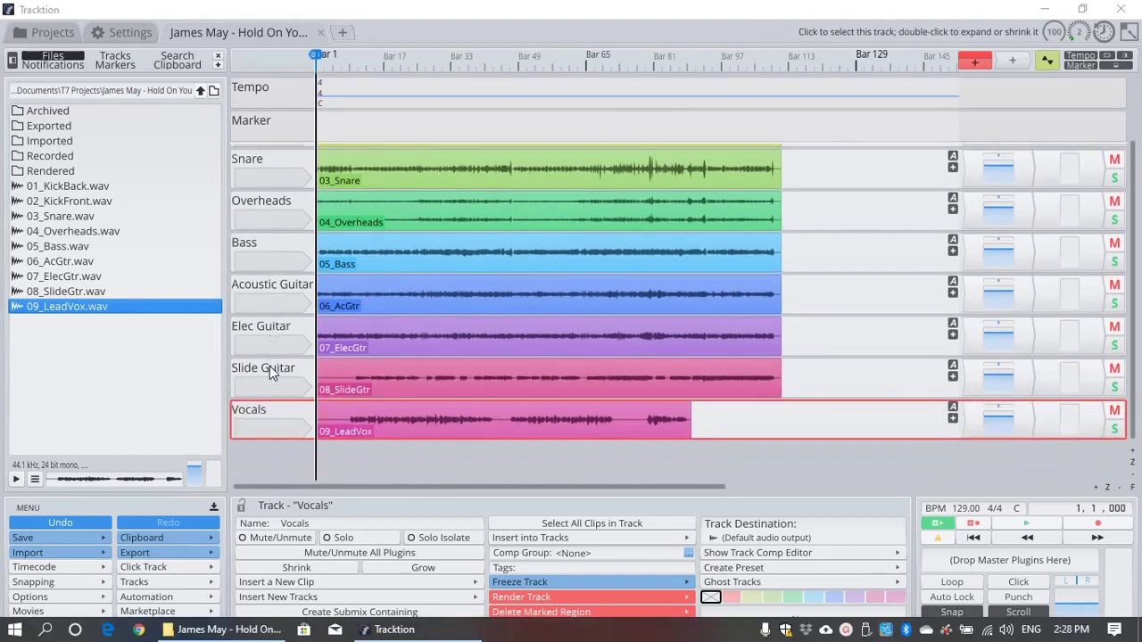
{"action": "scroll", "coordinate": [269, 366], "scroll_direction": "up", "scroll_amount": 2}
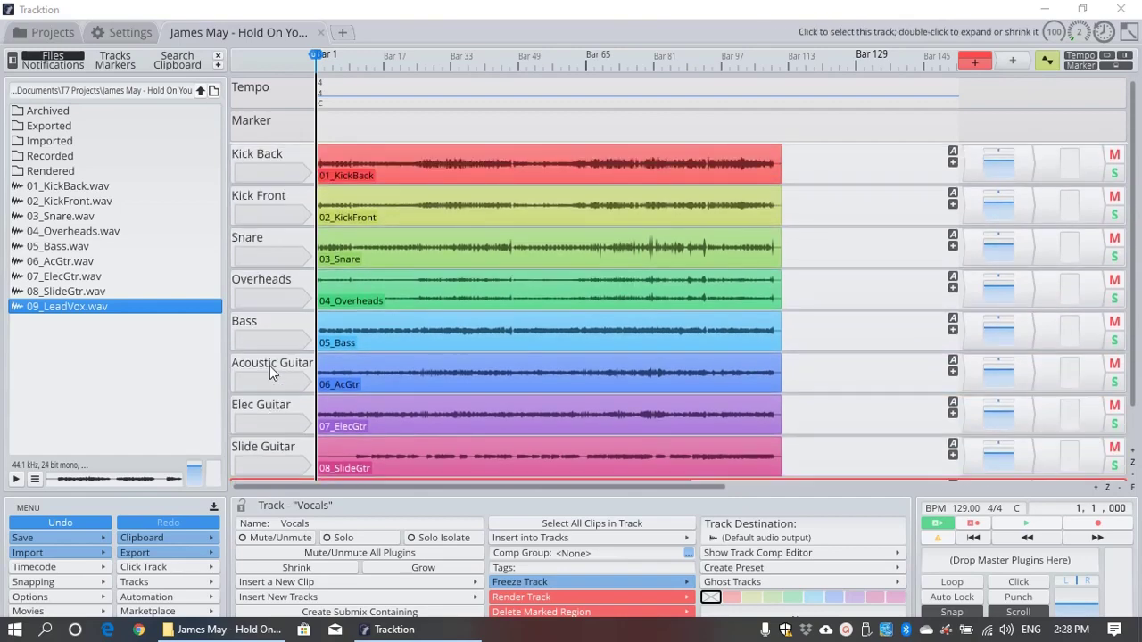
Collapse the Files browser and play the nine-track edit through to bar 12
{"action": "left_click", "coordinate": [12, 61]}
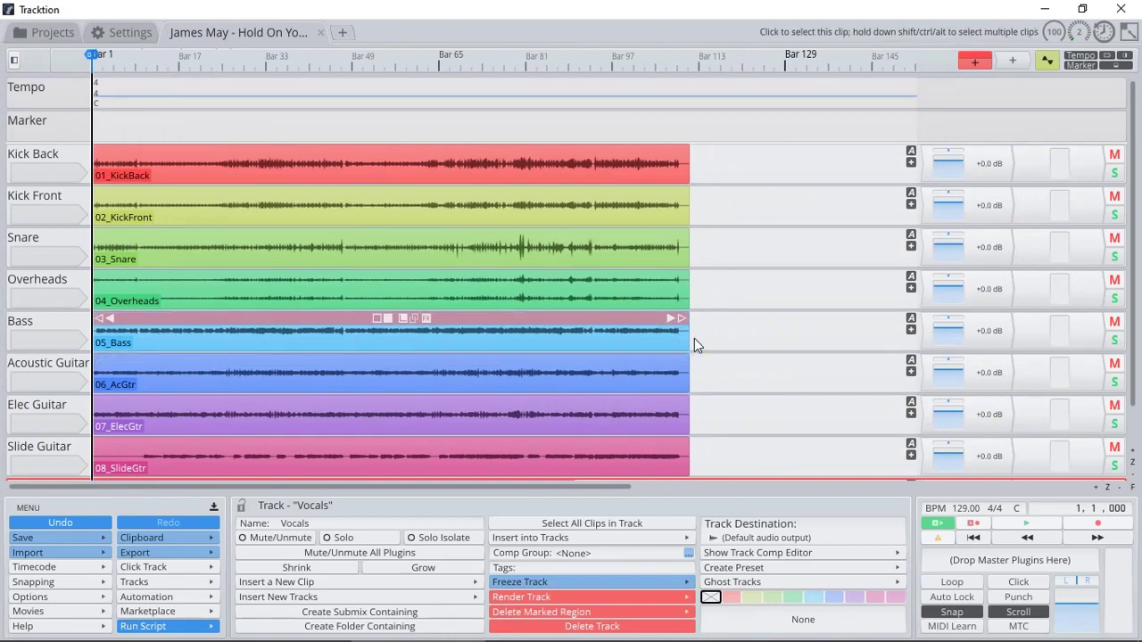
{"action": "left_click", "coordinate": [1026, 523]}
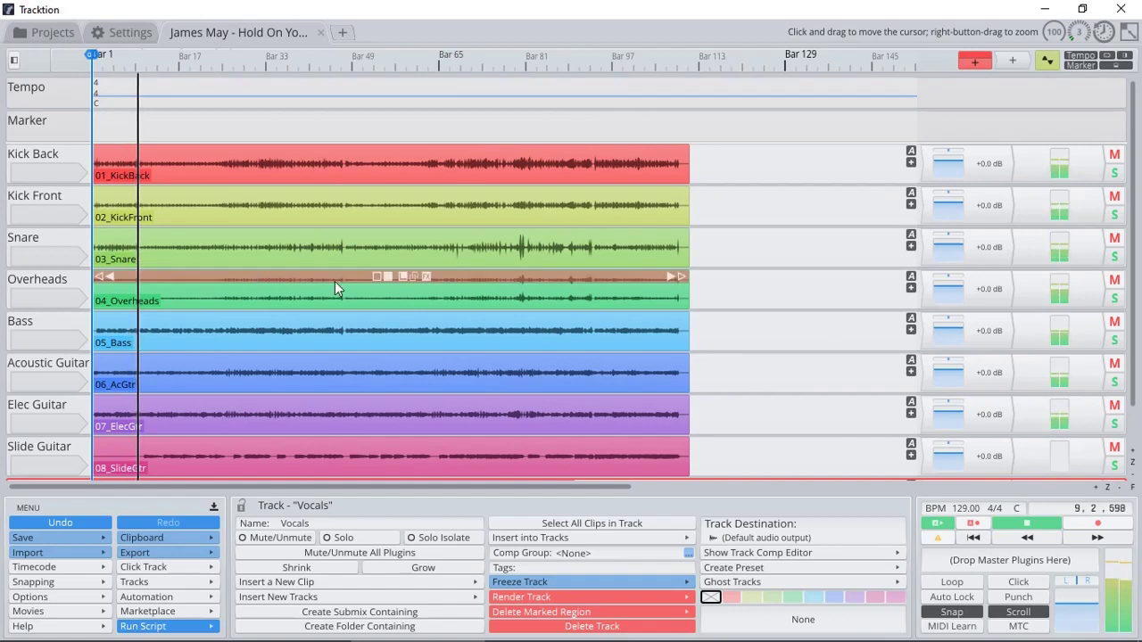
{"action": "scroll", "coordinate": [46, 288], "scroll_direction": "down", "scroll_amount": 2}
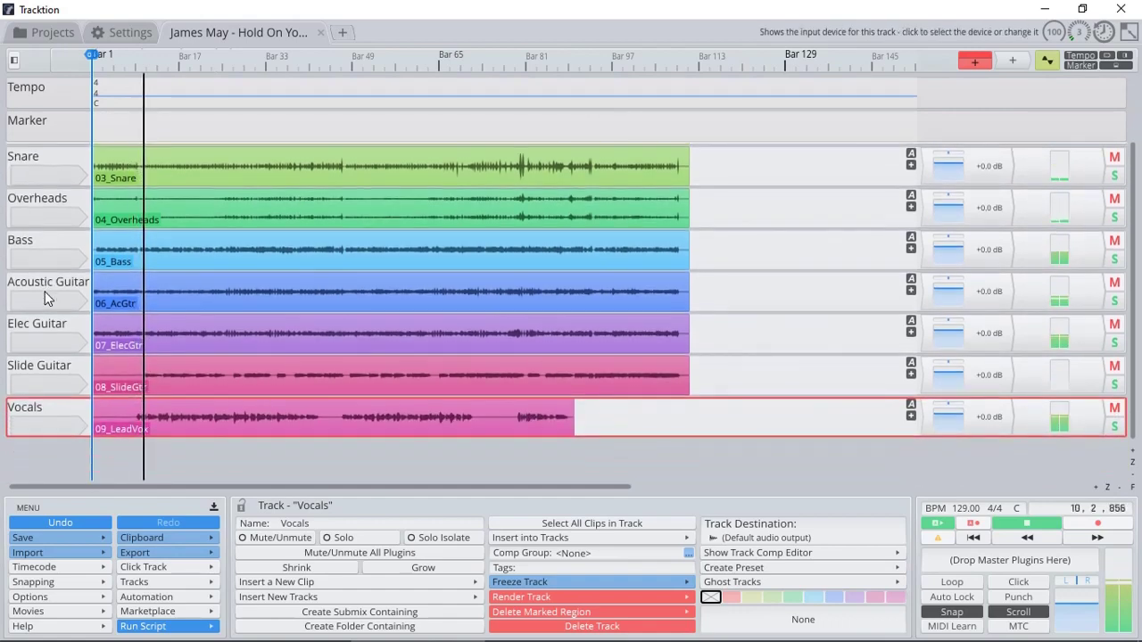
{"action": "scroll", "coordinate": [45, 291], "scroll_direction": "up", "scroll_amount": 2}
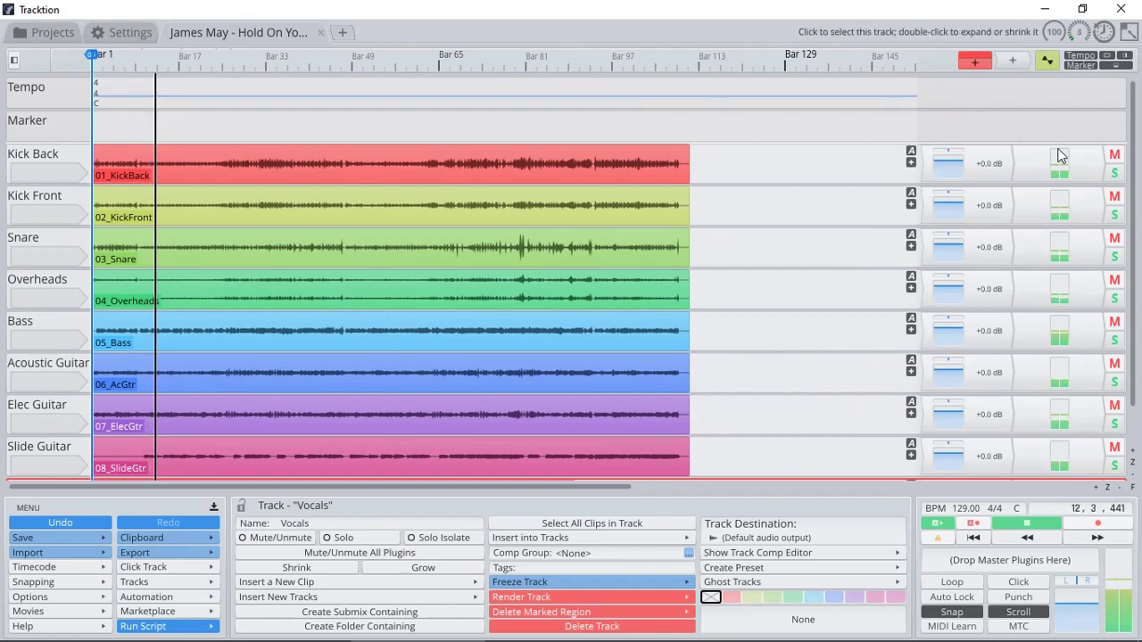
Solo the drum stems one at a time: Kick Back, Kick Front, Snare, then Overheads
{"action": "left_click", "coordinate": [1115, 173]}
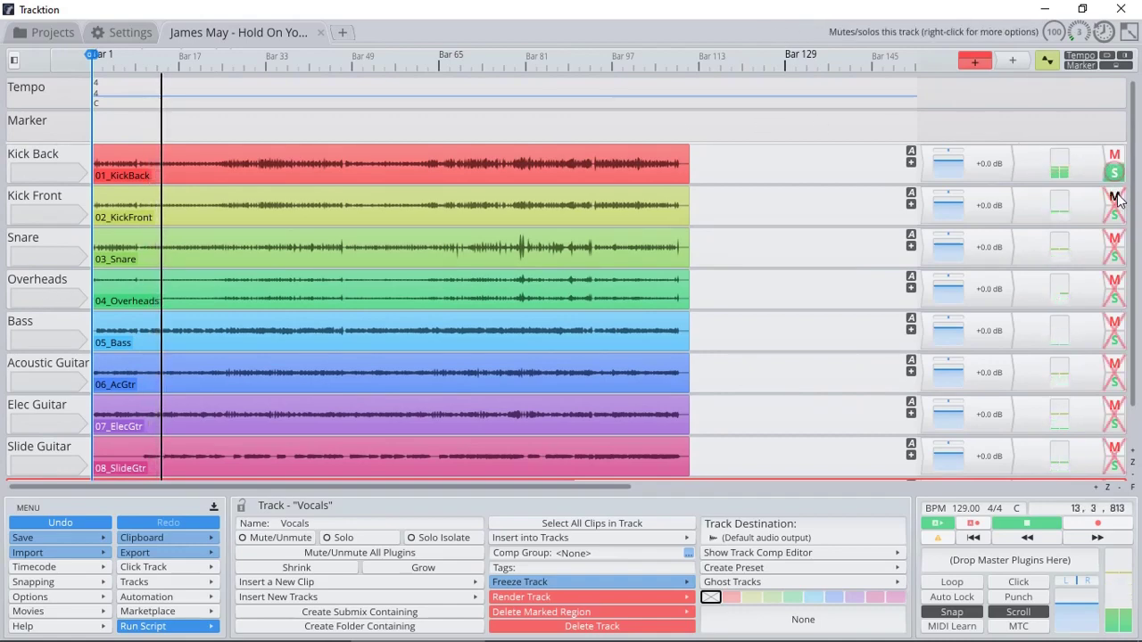
{"action": "left_click", "coordinate": [1114, 215]}
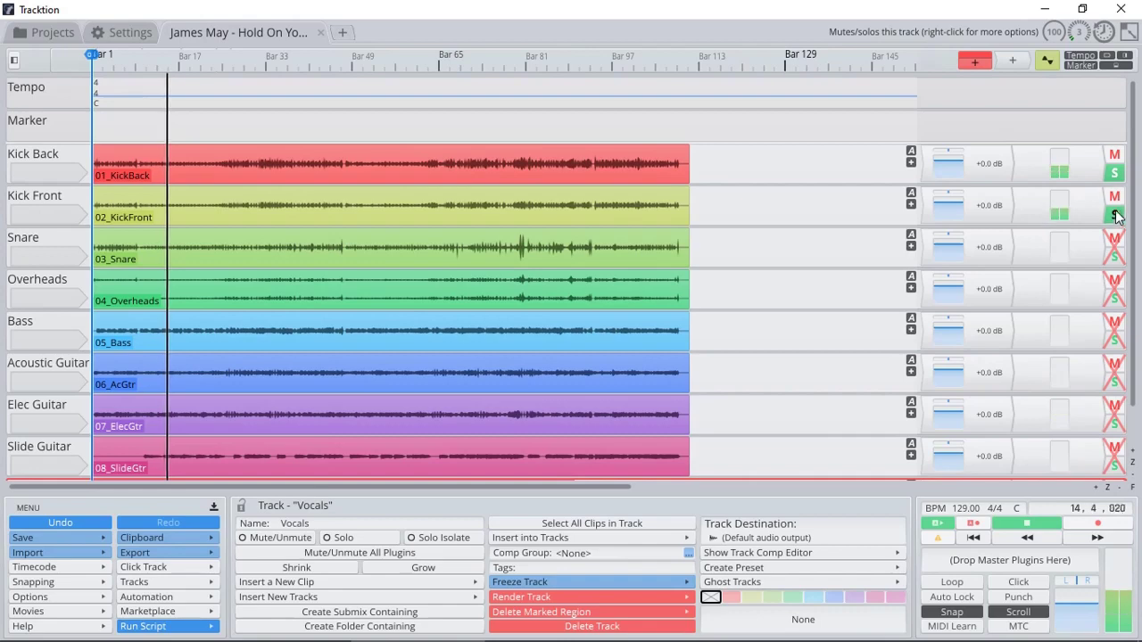
{"action": "left_click", "coordinate": [1114, 174]}
{"action": "left_click", "coordinate": [1115, 257]}
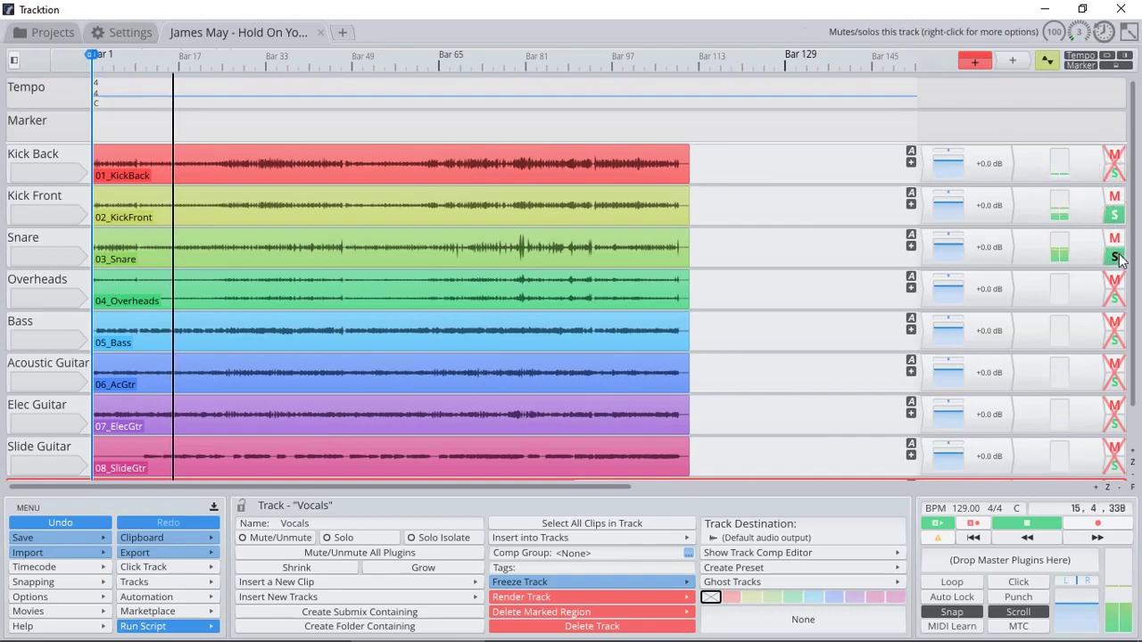
{"action": "left_click", "coordinate": [1114, 215]}
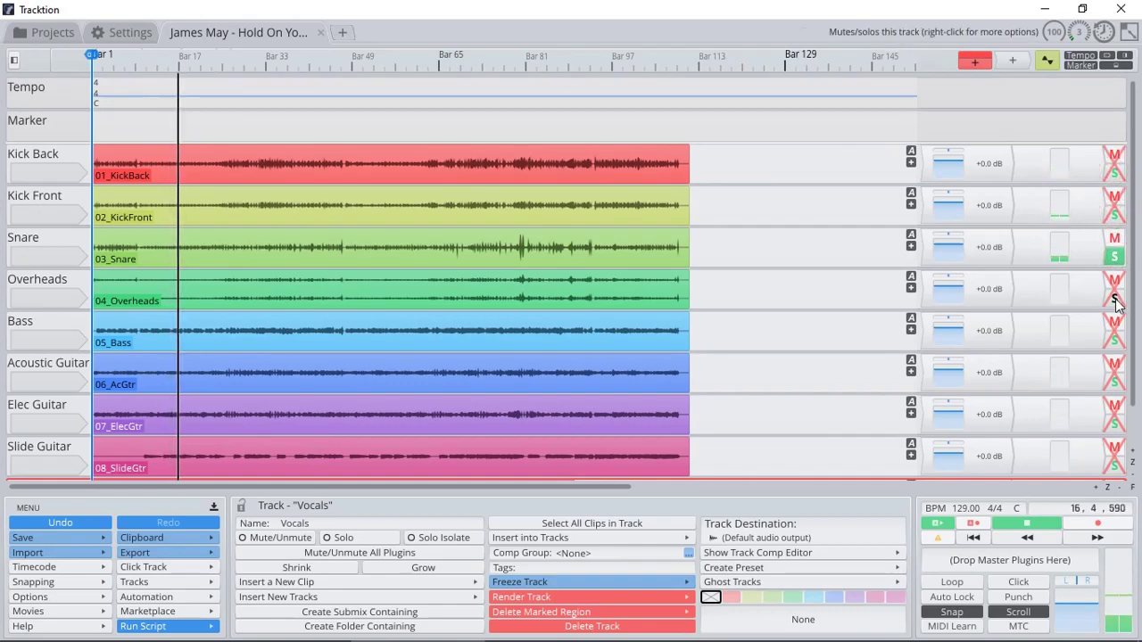
{"action": "left_click", "coordinate": [1114, 299]}
{"action": "left_click", "coordinate": [1114, 256]}
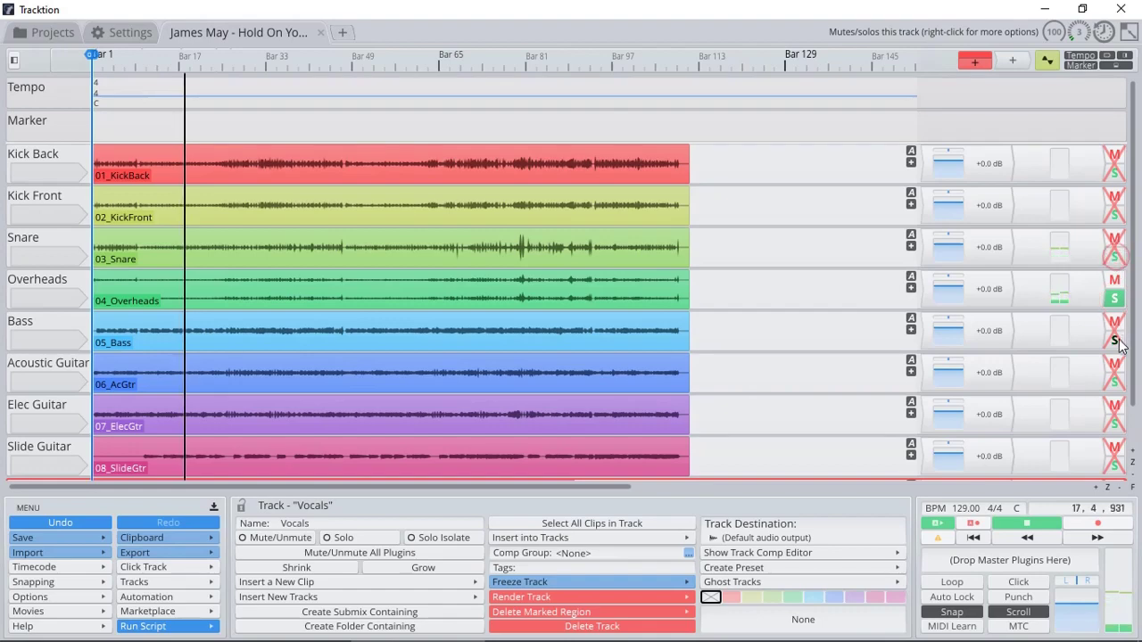
Move the solo on through Bass, Acoustic Guitar and Elec Guitar, one track at a time
{"action": "left_click", "coordinate": [1114, 340]}
{"action": "left_click", "coordinate": [1114, 299]}
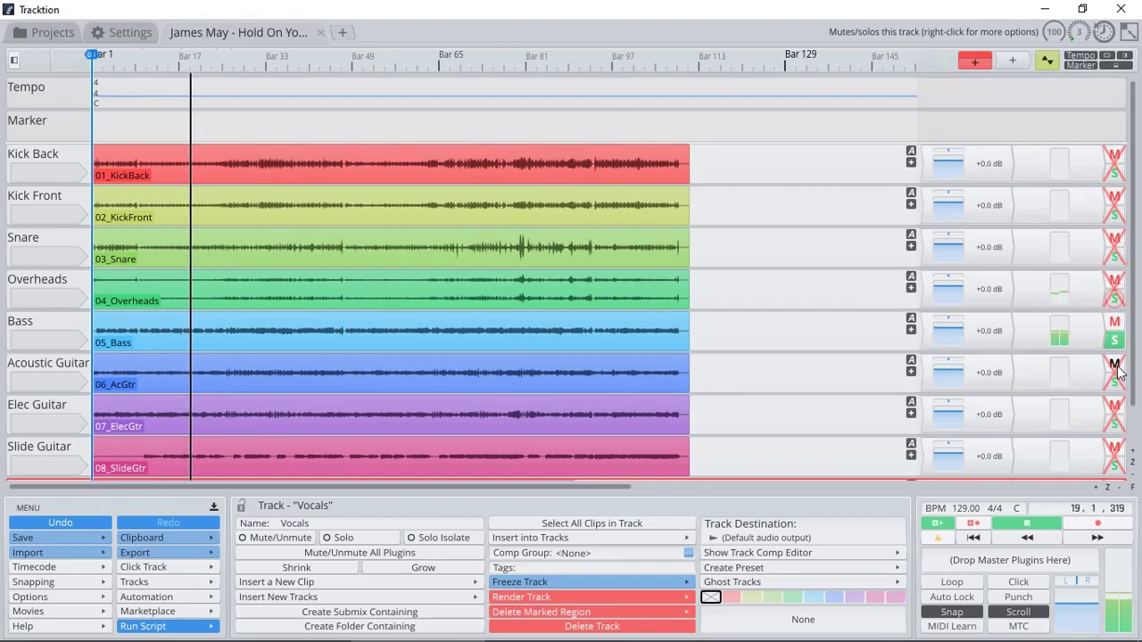
{"action": "left_click", "coordinate": [1115, 382]}
{"action": "left_click", "coordinate": [1114, 340]}
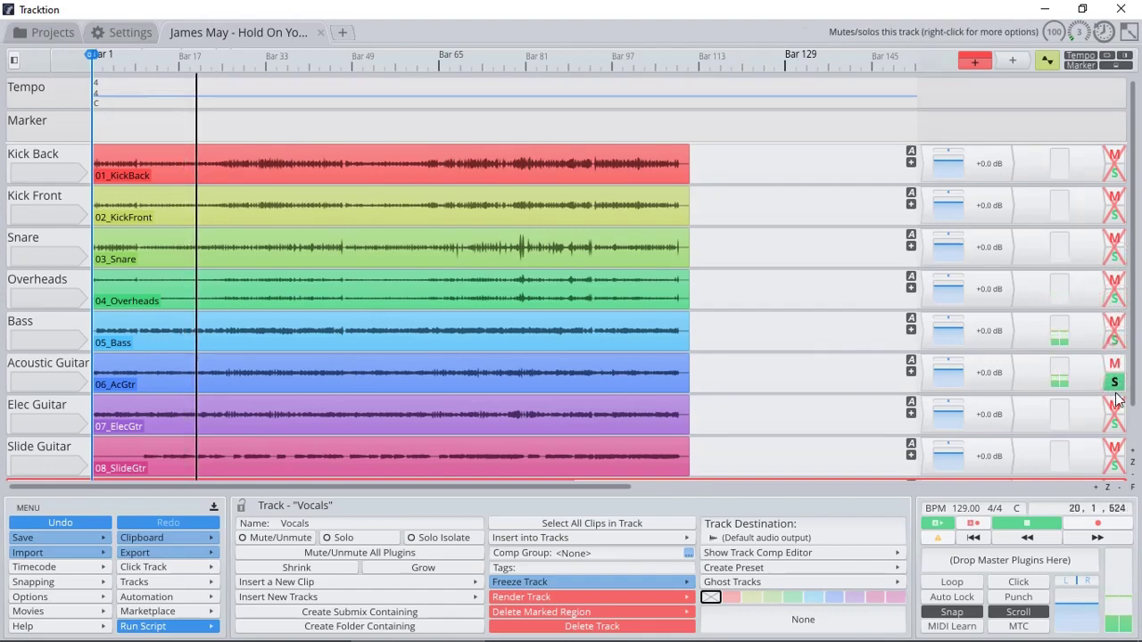
{"action": "left_click", "coordinate": [1115, 424]}
{"action": "left_click", "coordinate": [1114, 382]}
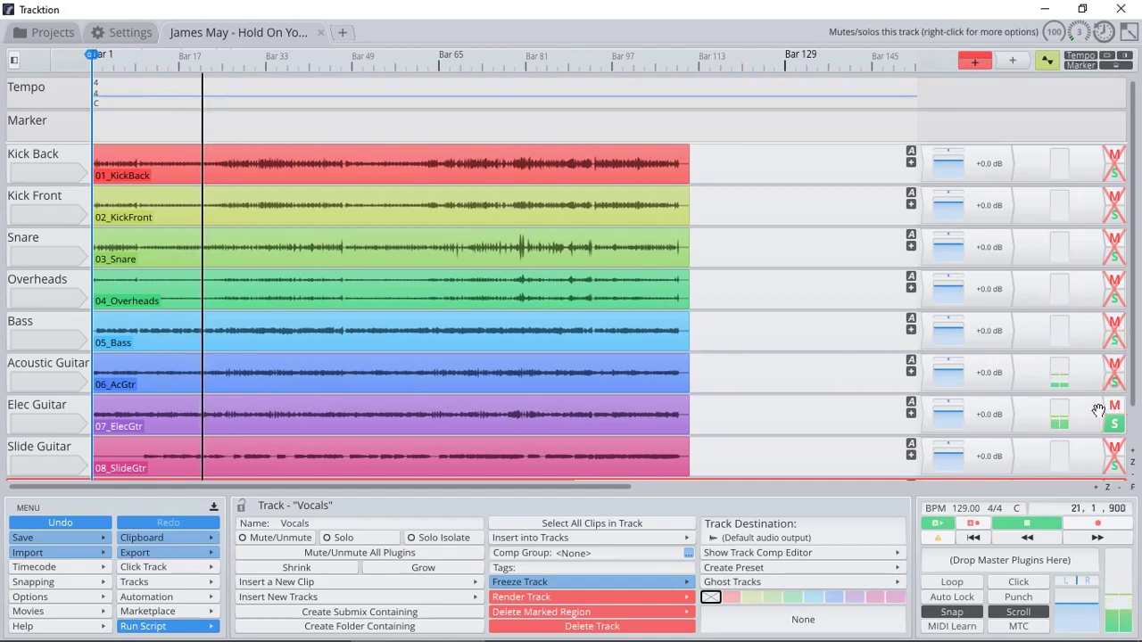
Solo Slide Guitar, then Vocals, so only the Vocals track remains soloed
{"action": "scroll", "coordinate": [1100, 411], "scroll_direction": "down", "scroll_amount": 3}
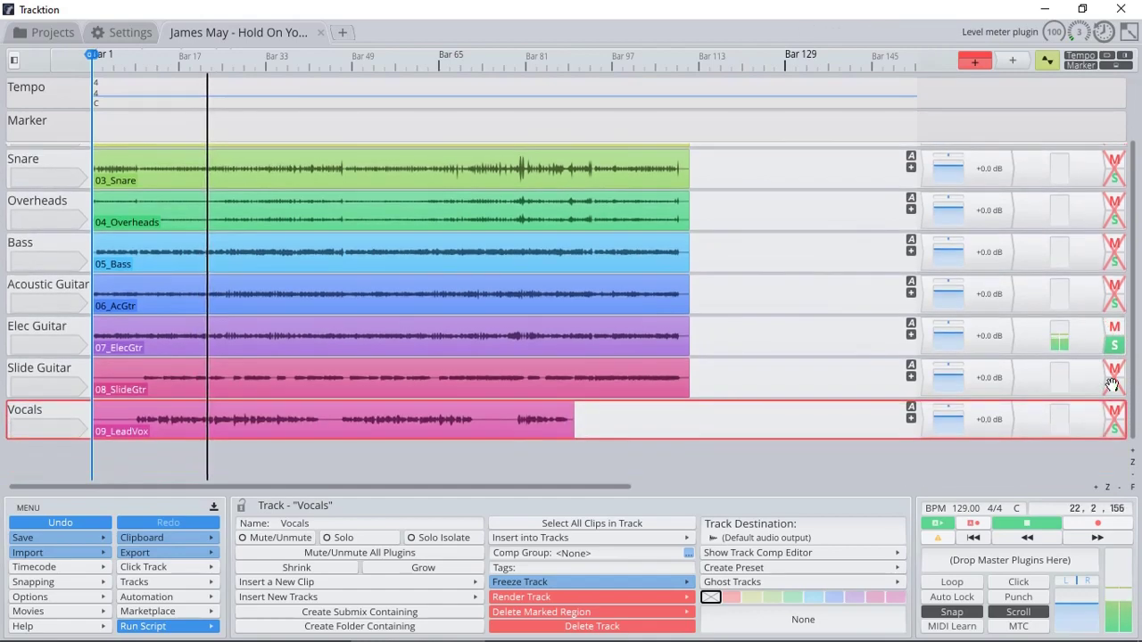
{"action": "left_click", "coordinate": [1115, 386]}
{"action": "left_click", "coordinate": [1115, 344]}
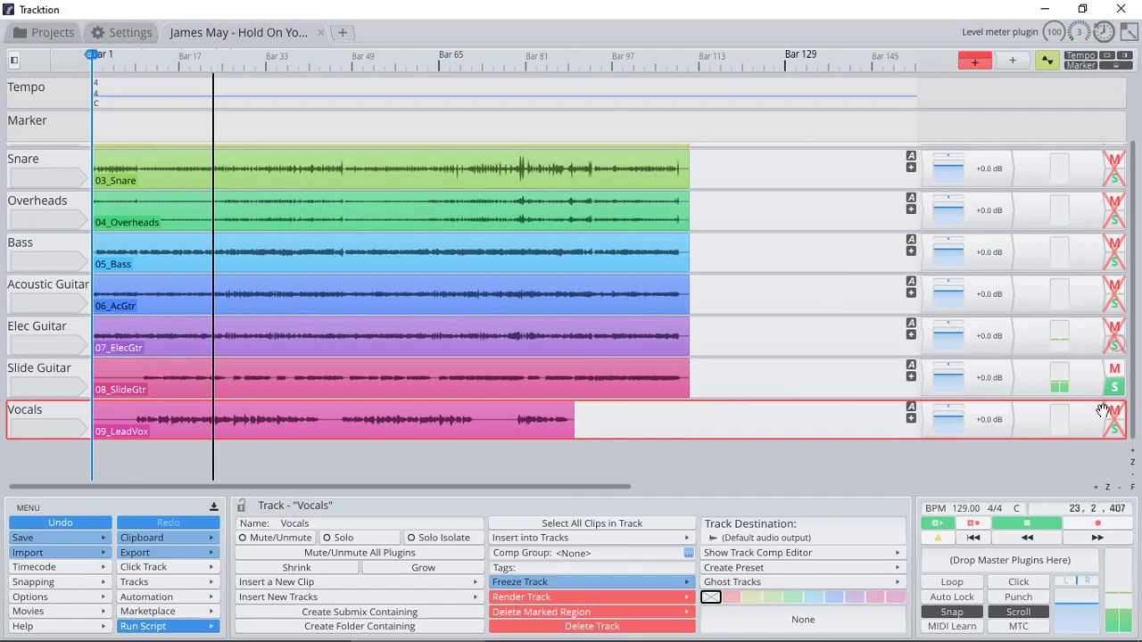
{"action": "left_click", "coordinate": [1114, 425]}
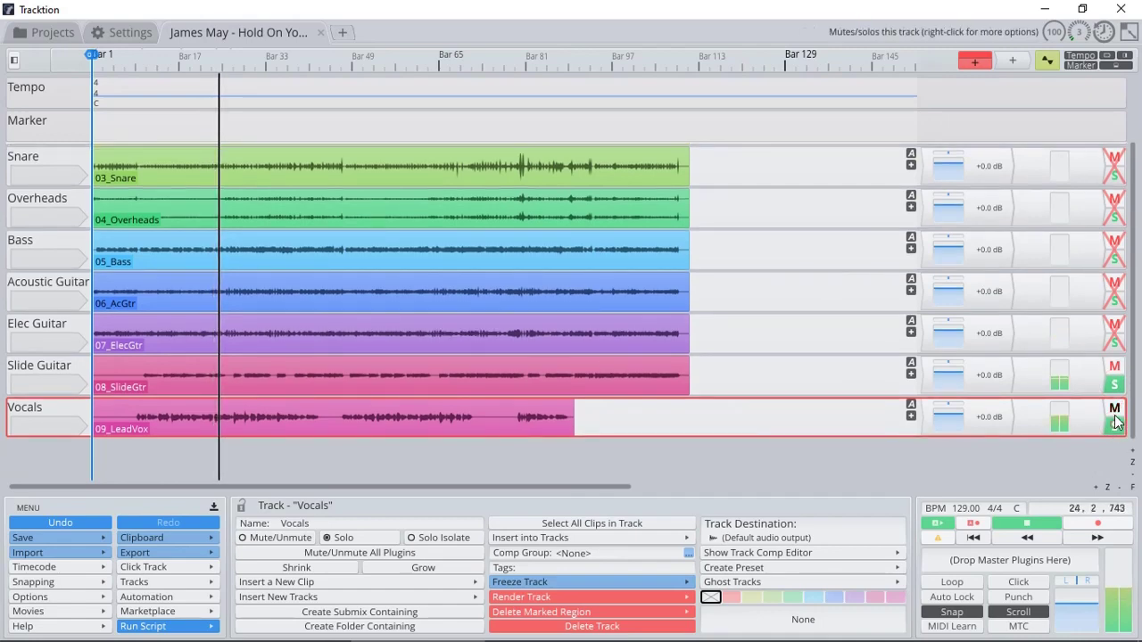
{"action": "left_click", "coordinate": [1114, 385]}
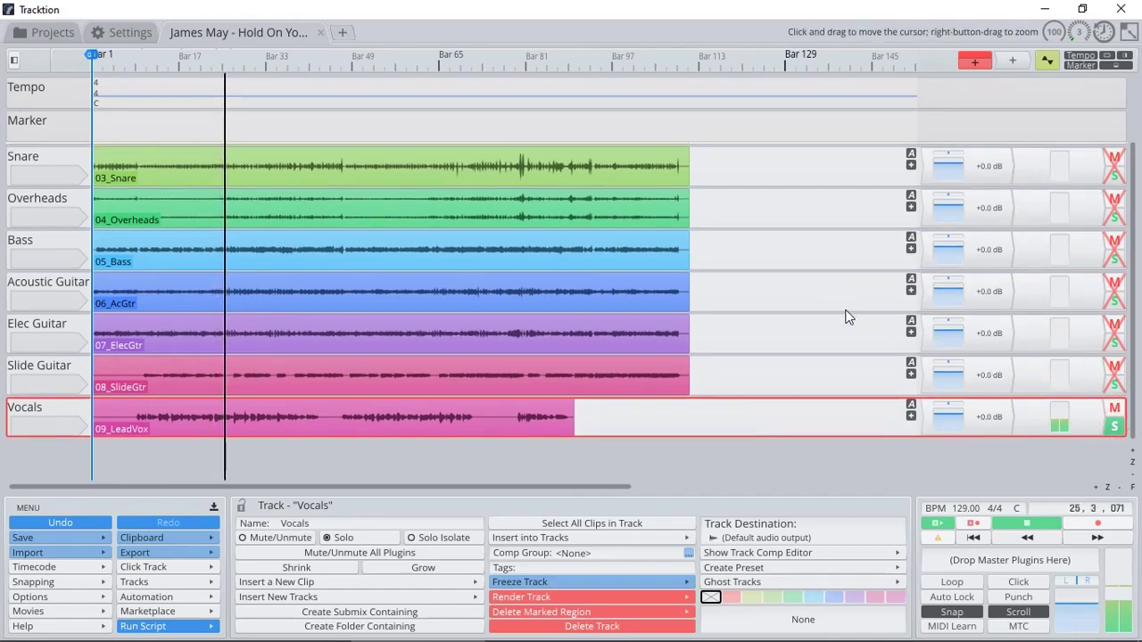